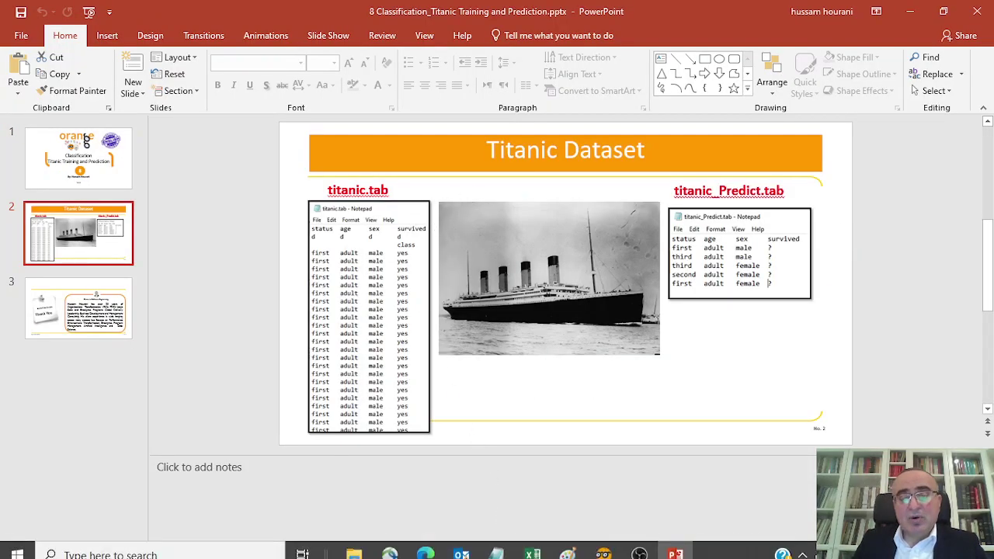
- Add a File widget loaded with titanic.tab (2201 instances, three features, survived target)
mouse_move(605, 546)
click(560, 474)
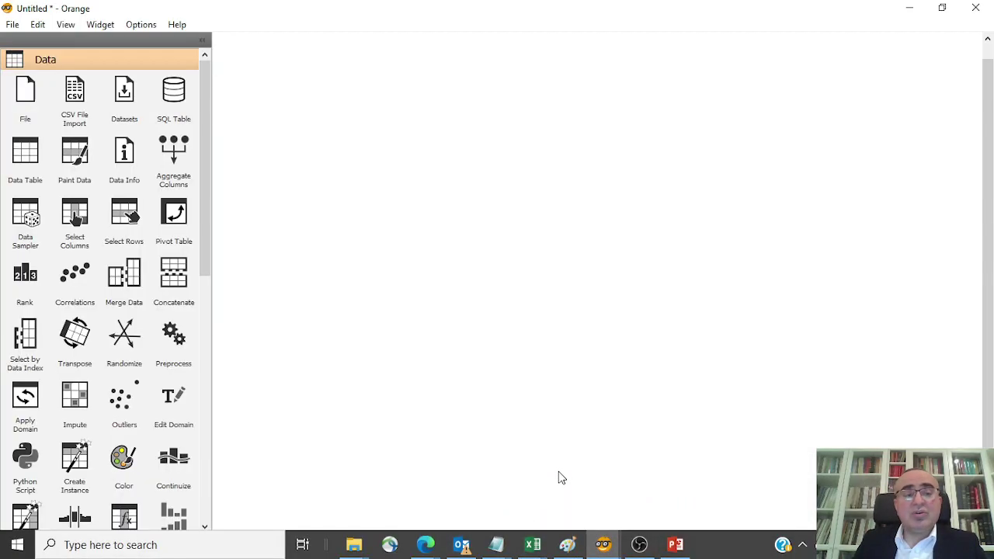
drag(25, 93, 310, 142)
double_click(311, 142)
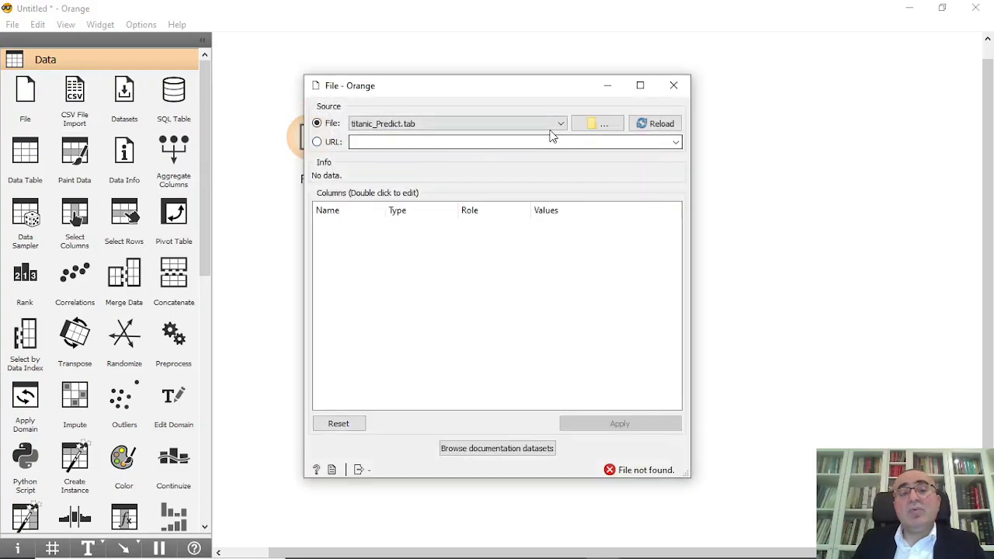
click(588, 126)
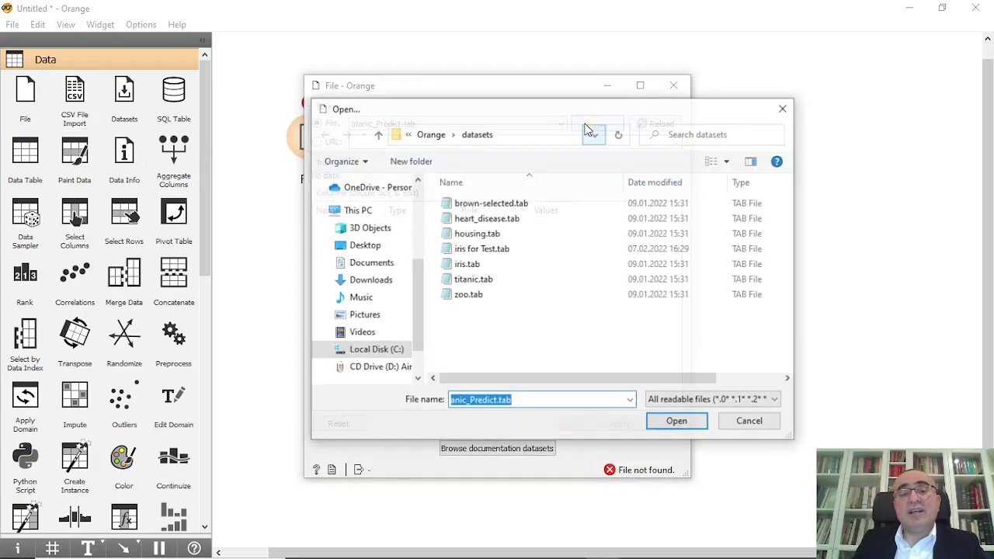
click(479, 281)
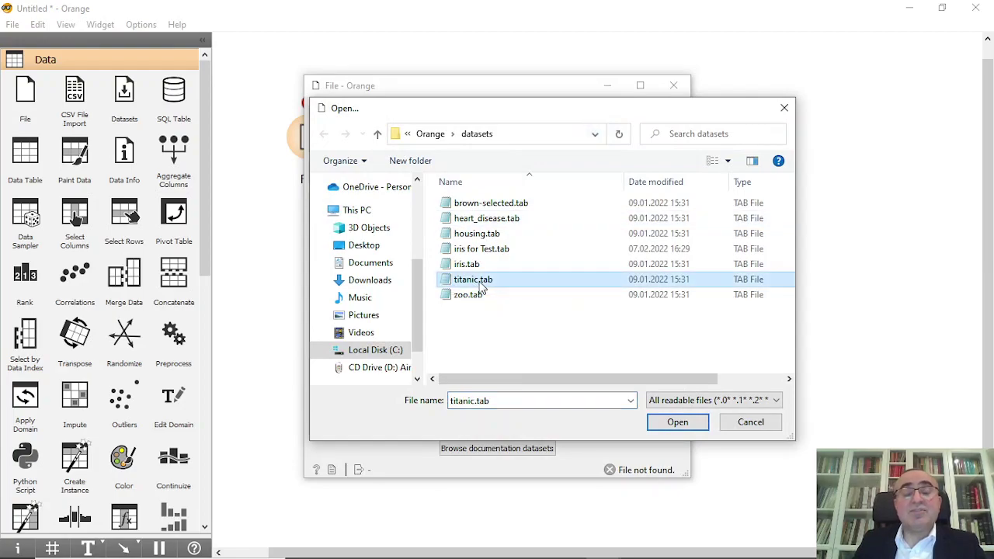
click(693, 422)
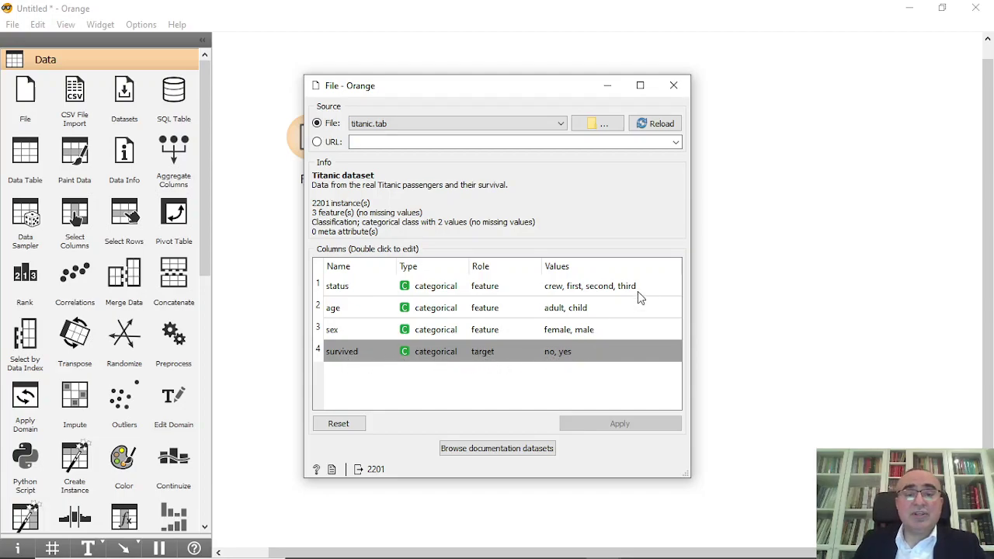
click(675, 86)
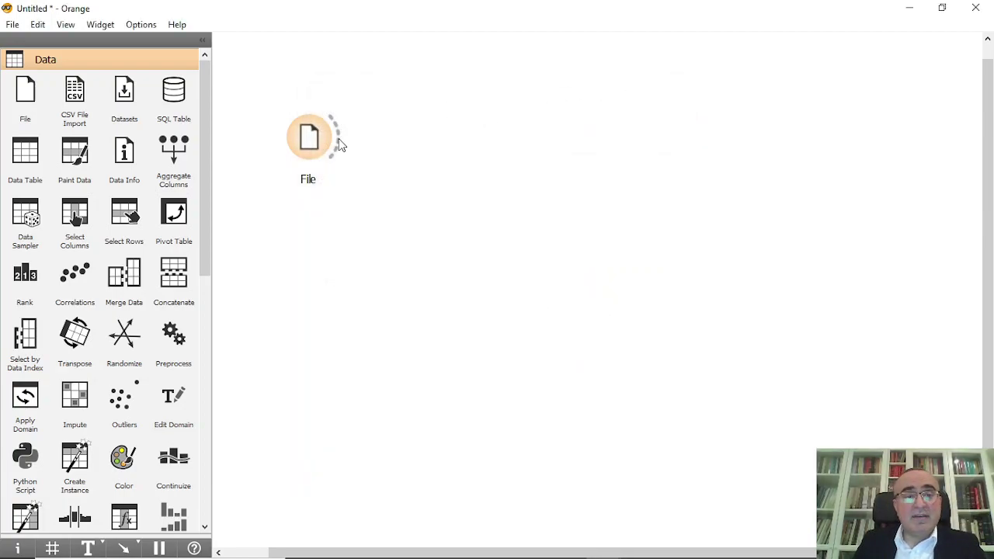
- Connect the File output to a new Test and Score widget
drag(313, 147, 522, 154)
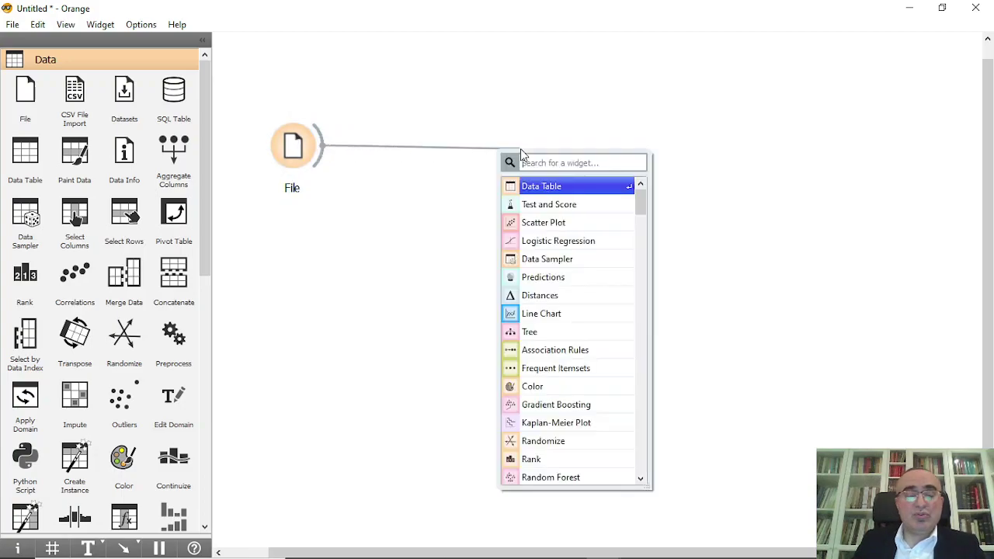
text(test)
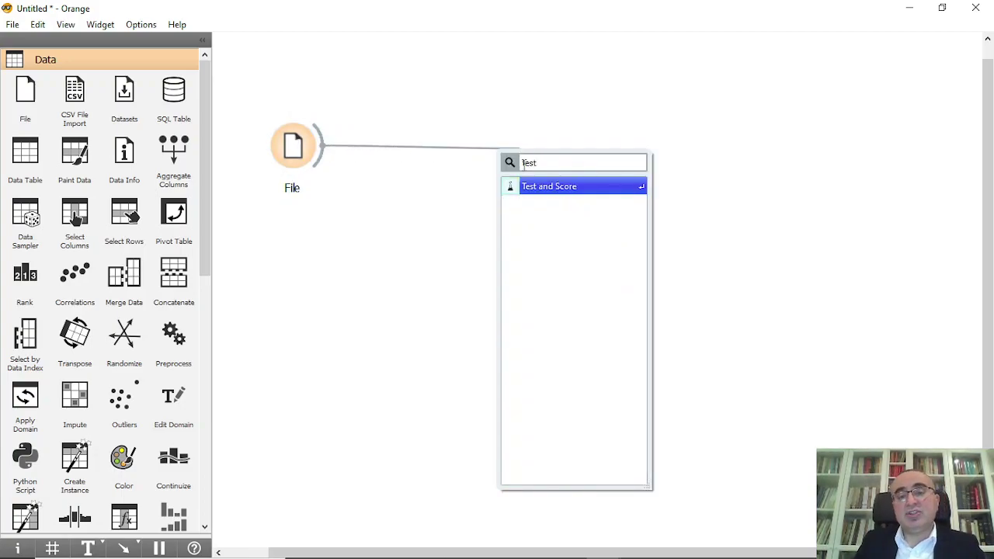
click(556, 186)
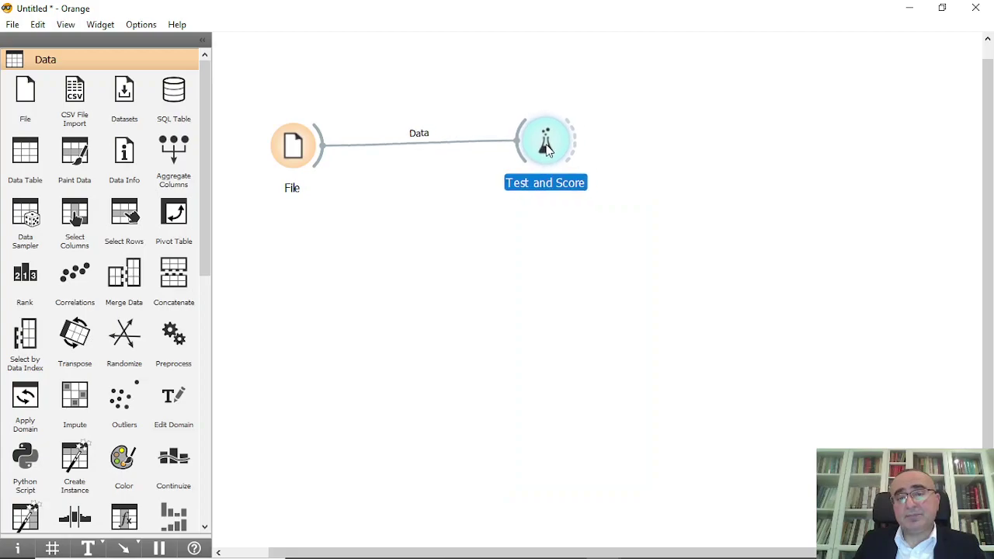
- Add Logistic Regression and Tree as learners for Test and Score, and tidy the layout
drag(522, 161, 449, 234)
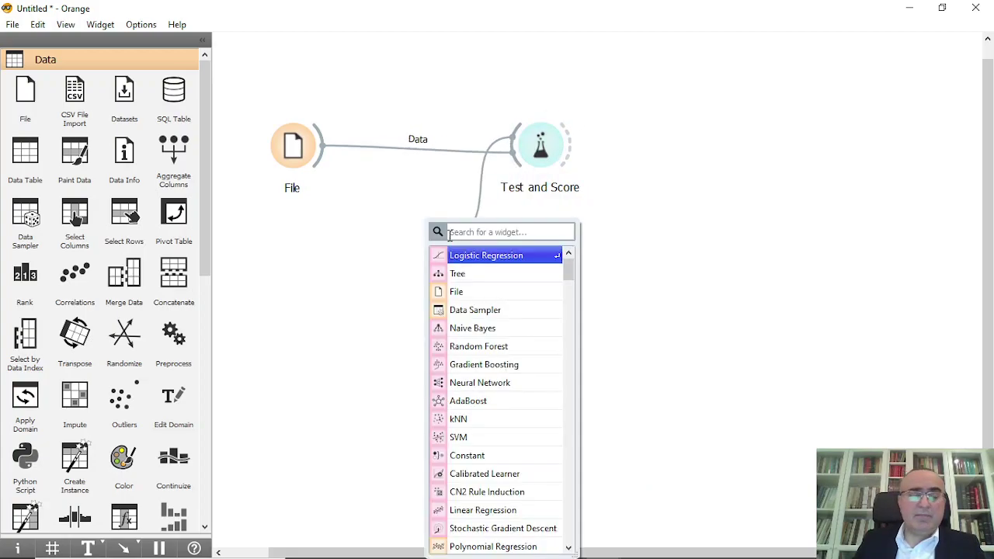
text(log)
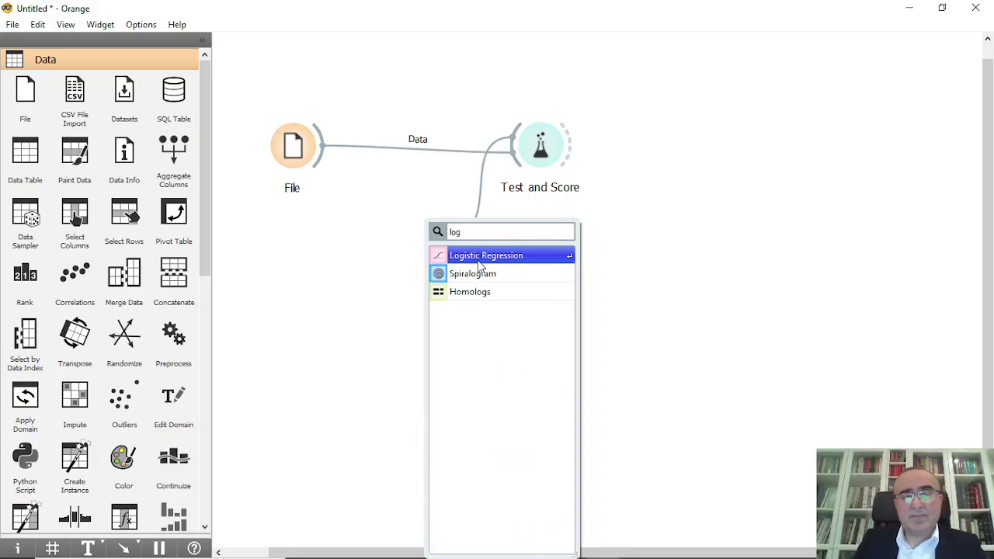
click(483, 255)
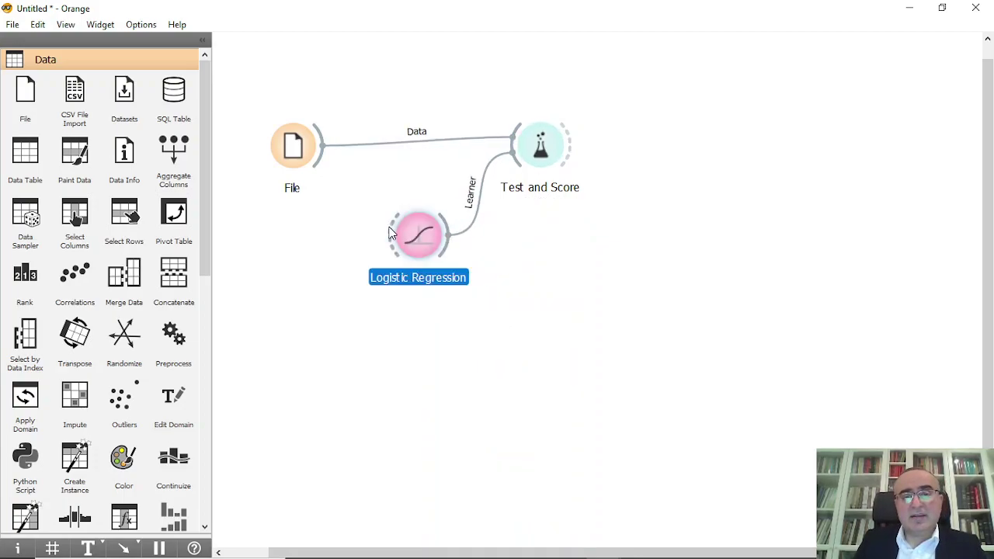
drag(513, 149, 432, 316)
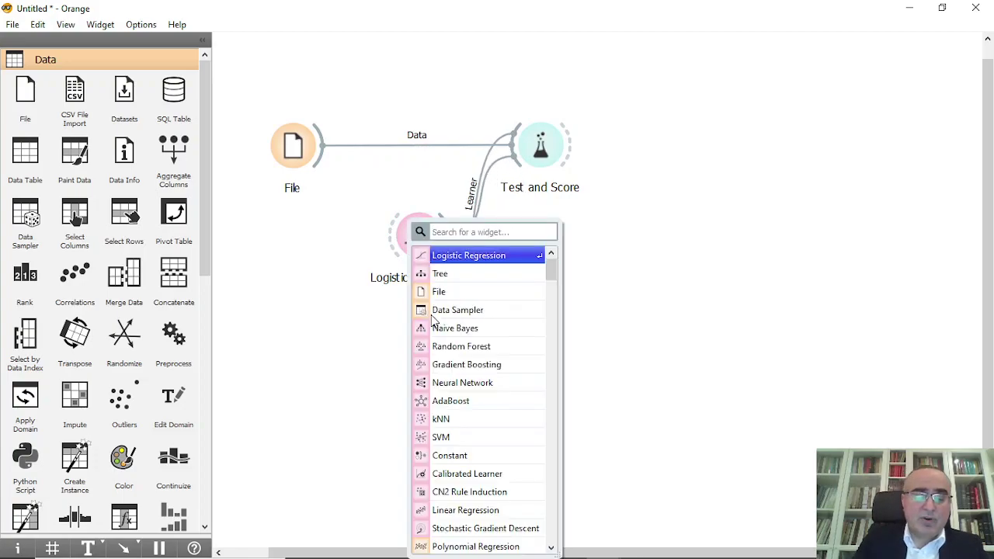
text(tree)
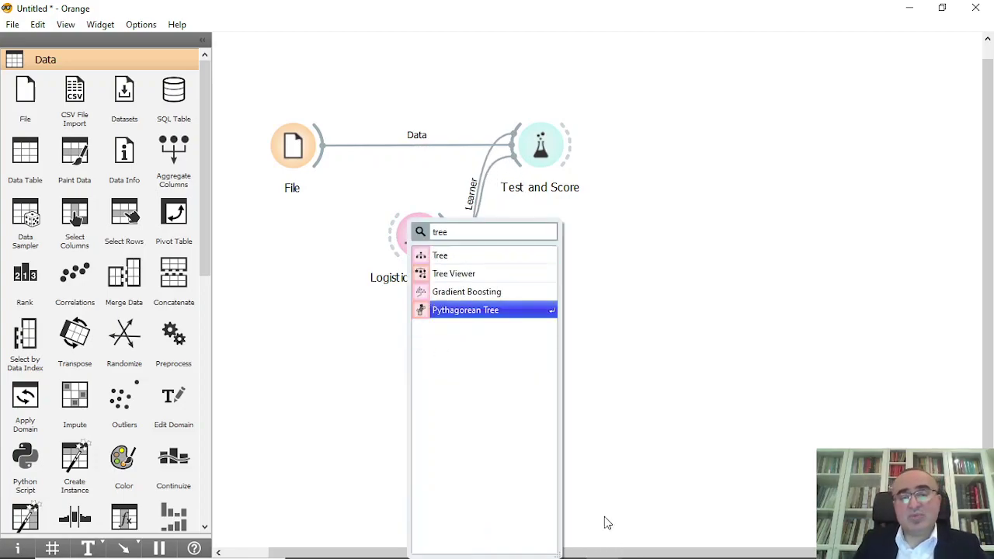
click(469, 259)
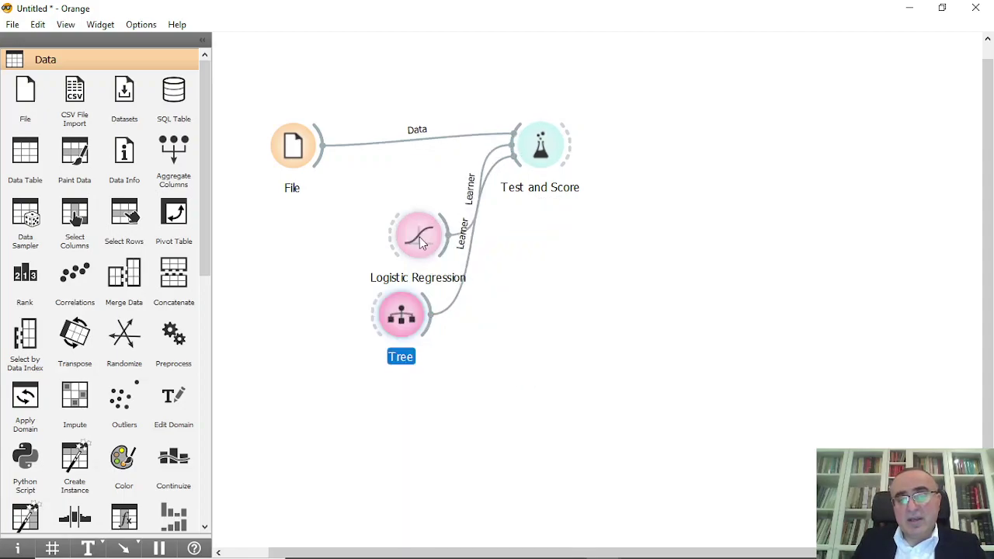
drag(423, 237, 405, 213)
drag(405, 317, 405, 303)
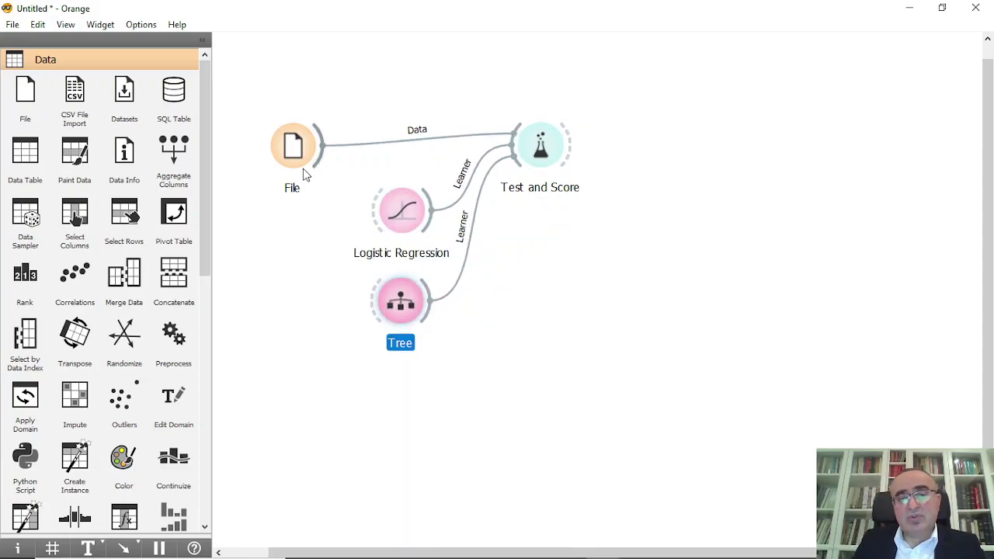
drag(298, 162, 271, 154)
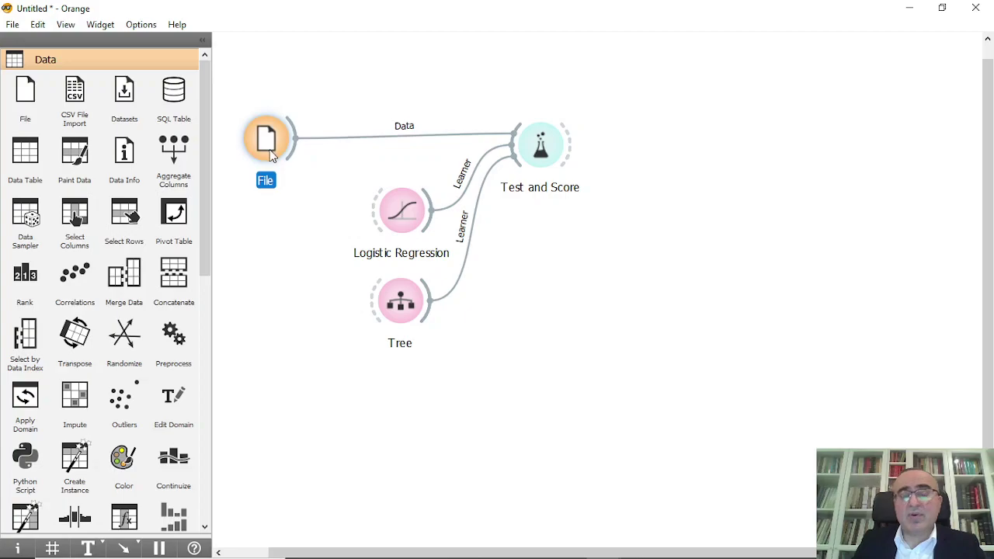
- Send the Test and Score results into a new Confusion Matrix
drag(572, 148, 670, 153)
text(con)
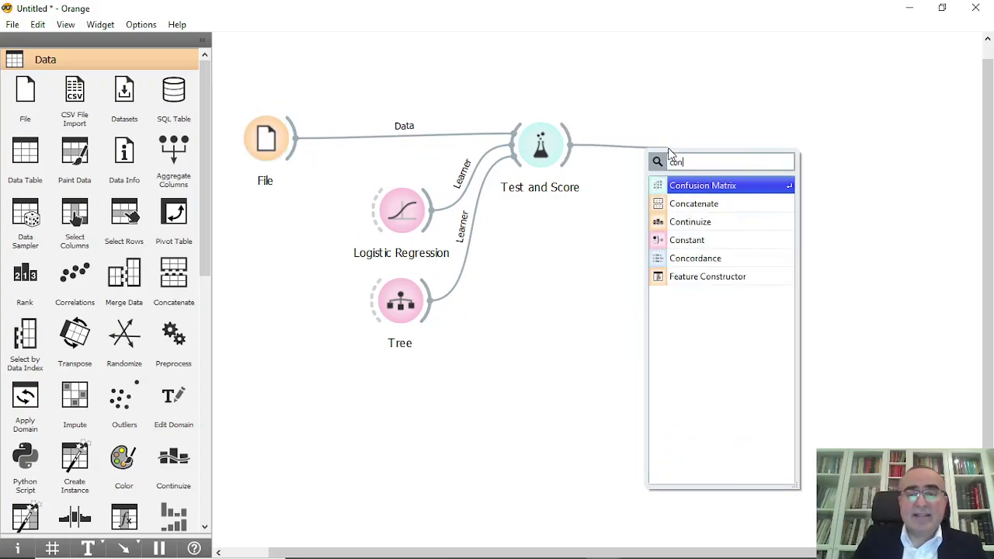
click(703, 185)
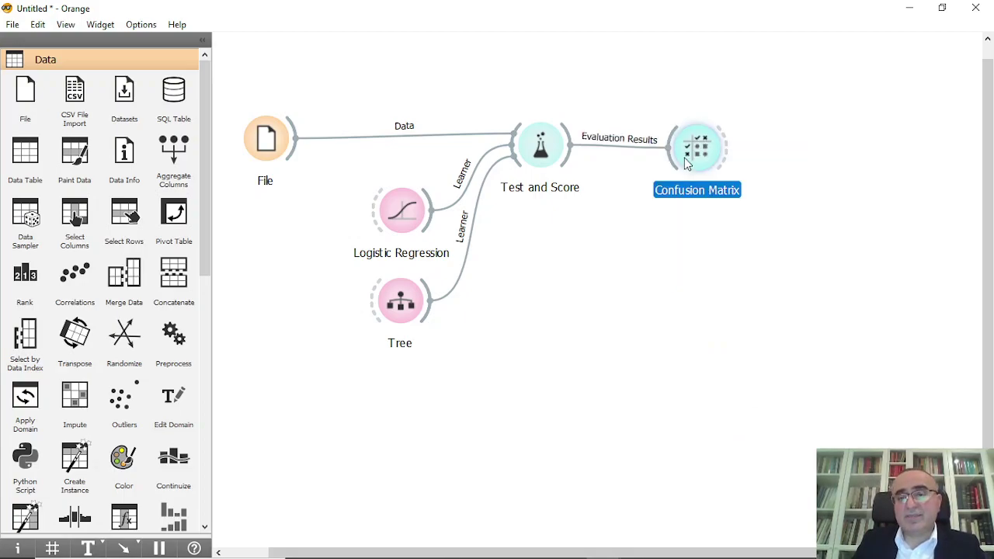
- Review the Confusion Matrix and Test and Score evaluation results
double_click(694, 144)
key(Escape)
double_click(542, 153)
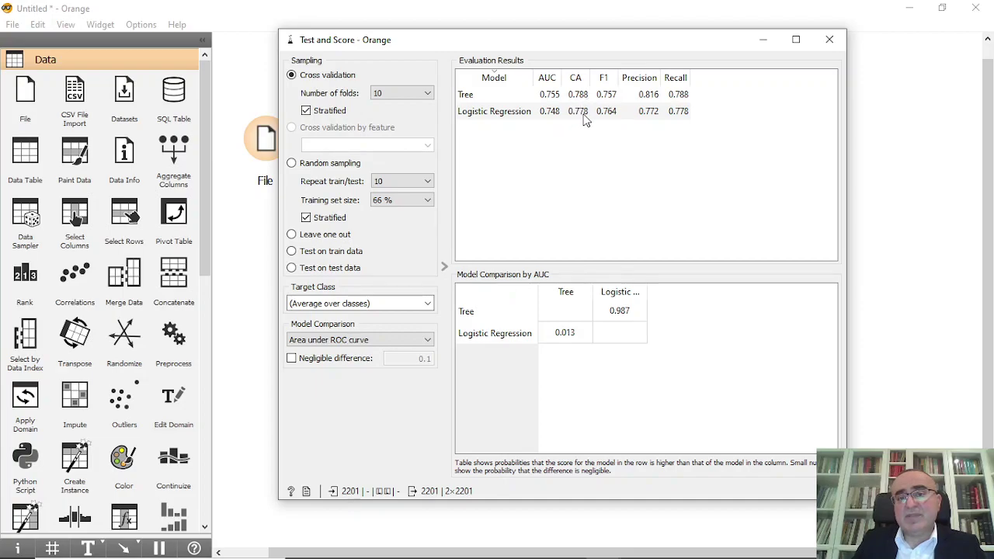
click(829, 39)
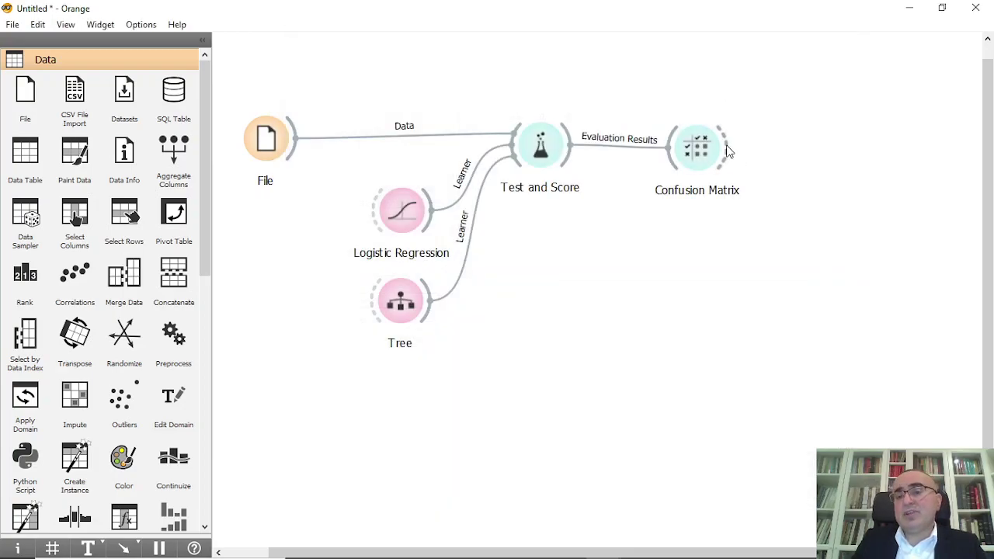
- Attach a Data Table to the Confusion Matrix output
drag(728, 151, 799, 150)
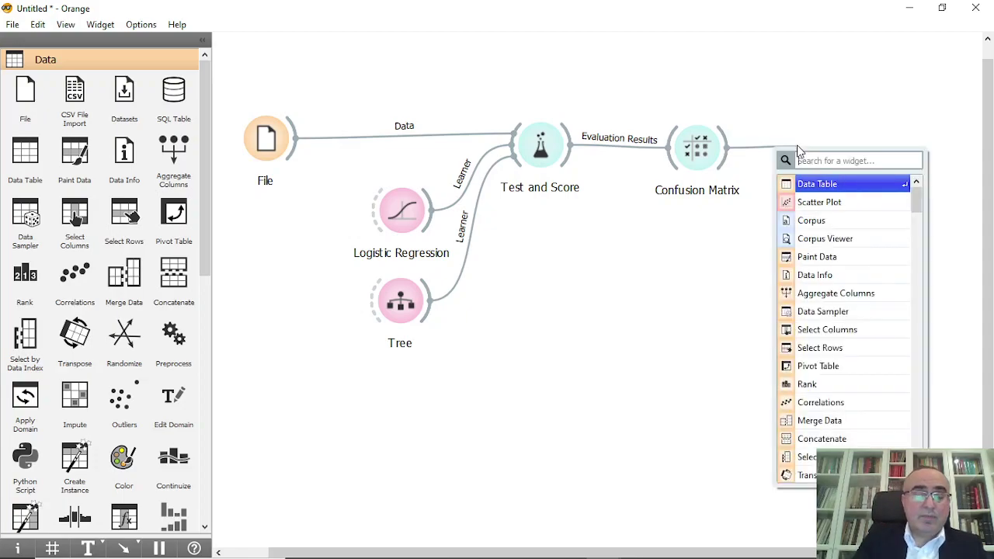
text(da)
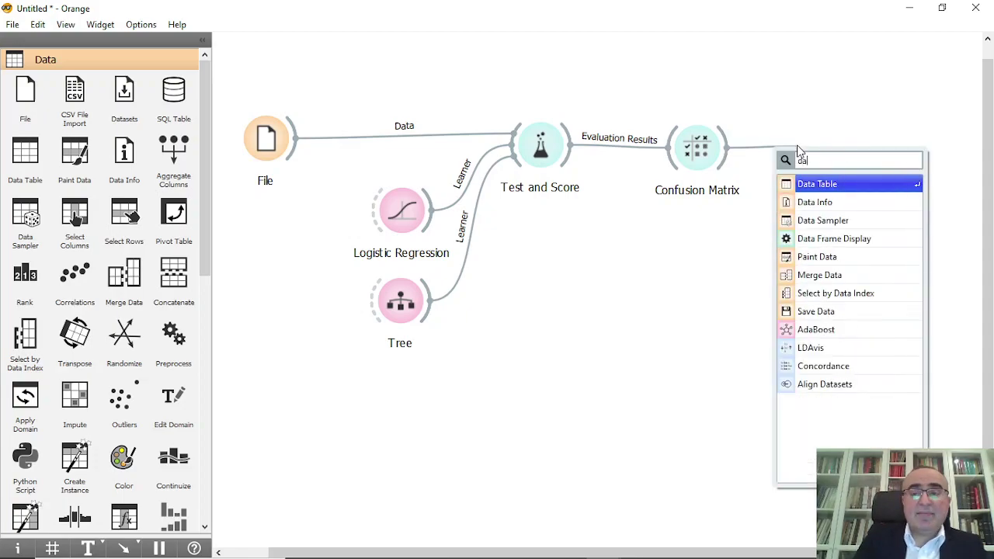
click(820, 184)
- View the 126 non-survivors predicted to survive in the Data Table
double_click(707, 145)
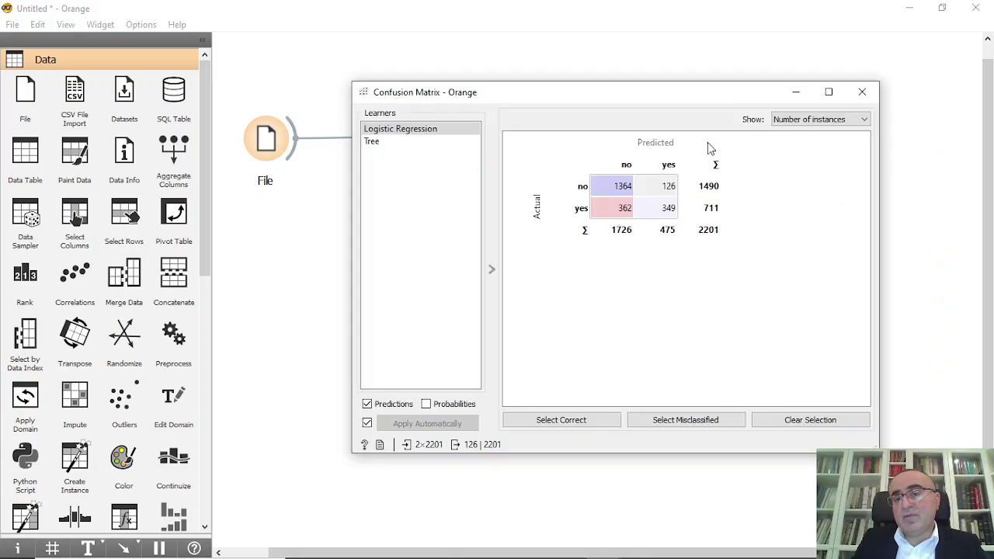
click(661, 191)
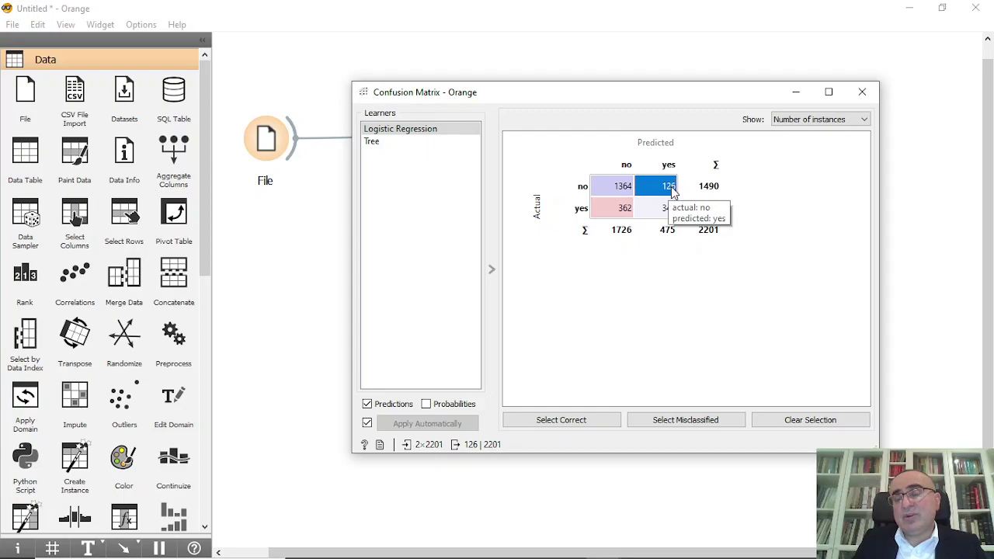
drag(702, 95, 476, 90)
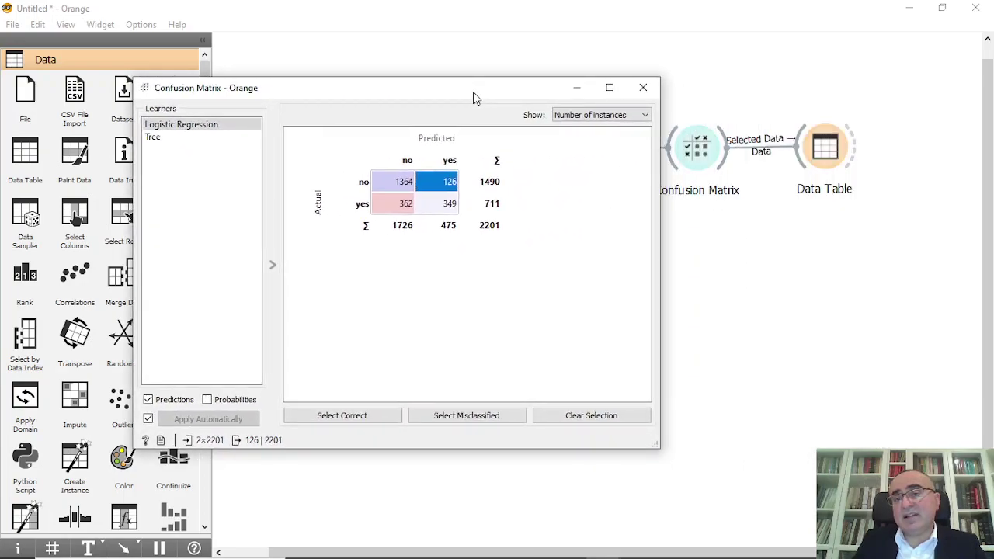
double_click(837, 153)
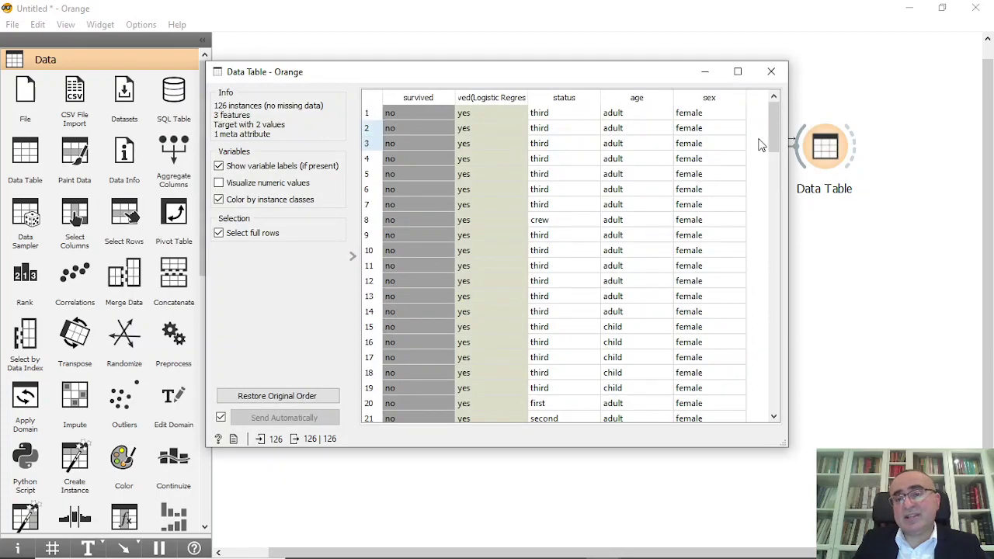
drag(771, 124, 780, 51)
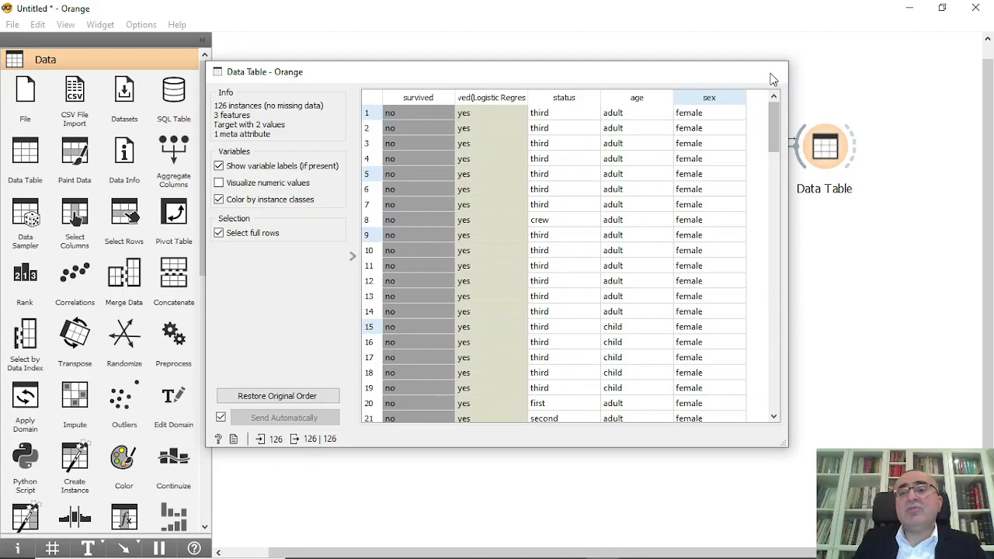
click(771, 72)
- View the 362 survivors predicted not to survive in the Data Table
double_click(715, 182)
click(443, 181)
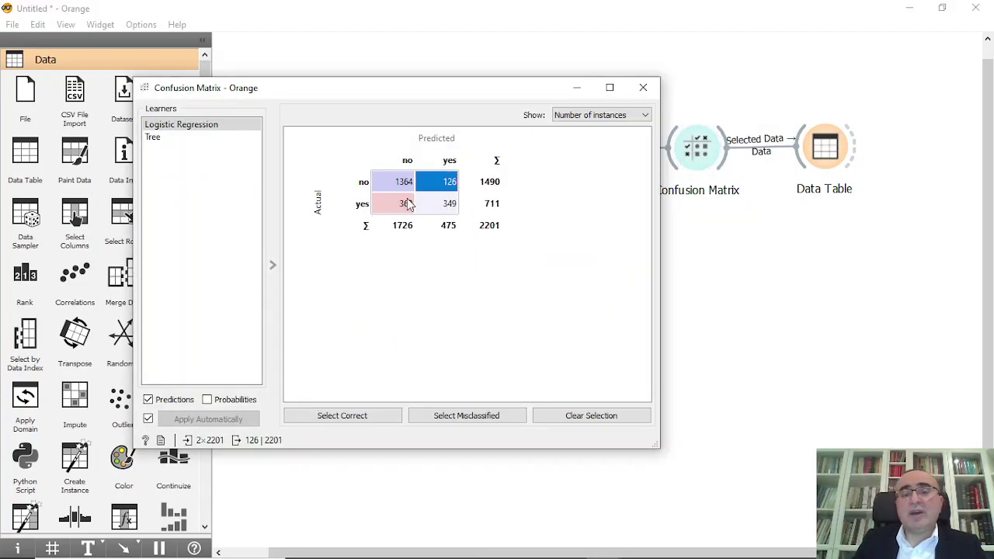
click(406, 206)
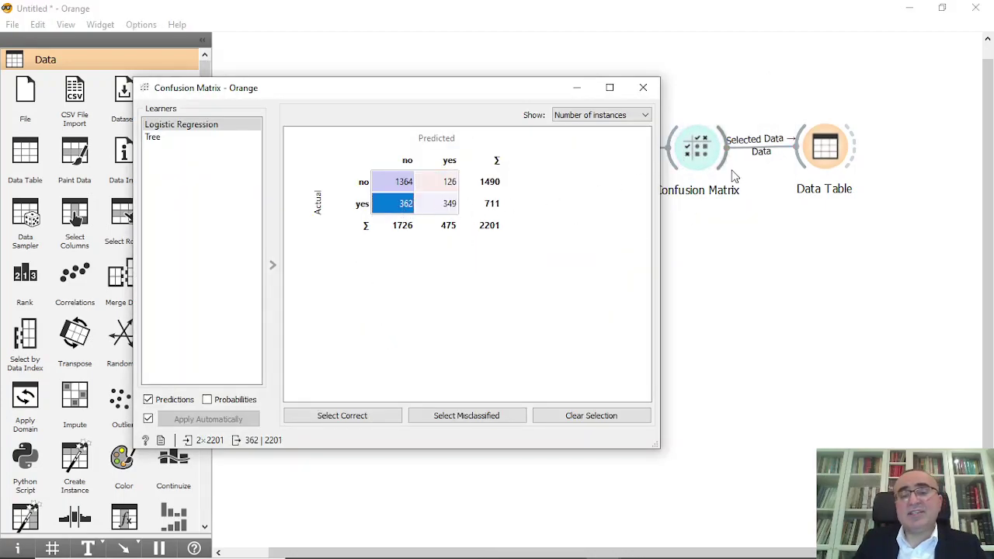
double_click(825, 152)
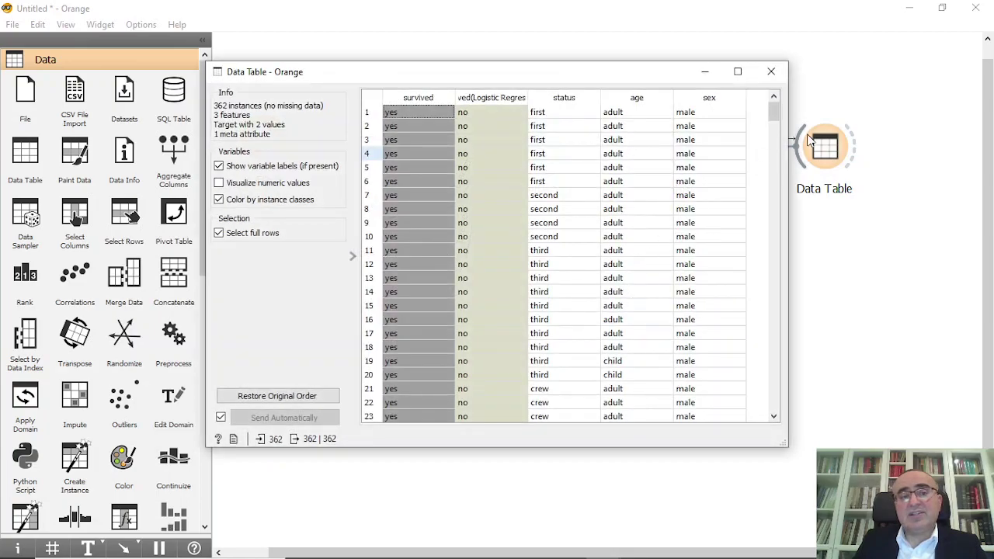
drag(774, 117, 774, 199)
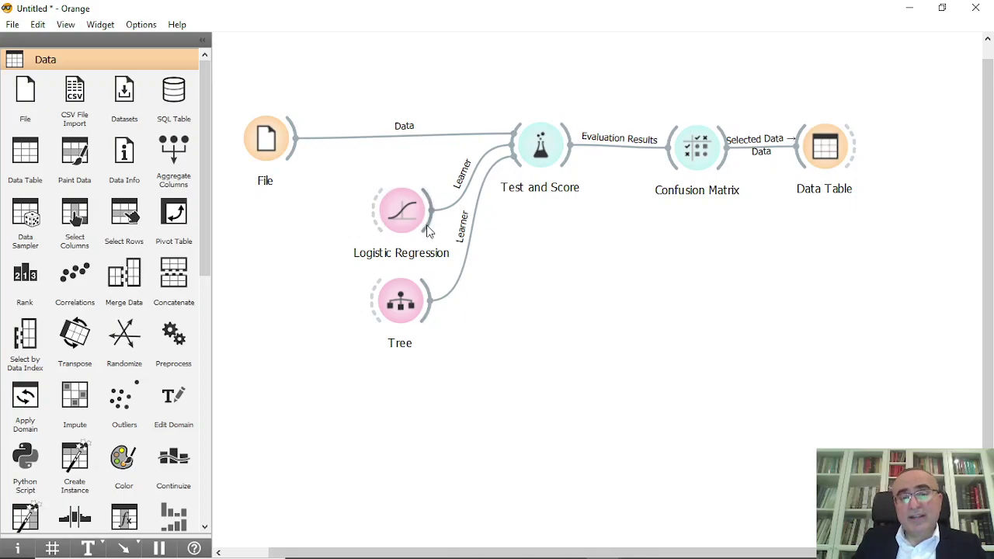
- Add a Predictions widget receiving the Logistic Regression and Tree models
drag(432, 208, 602, 340)
text(pre)
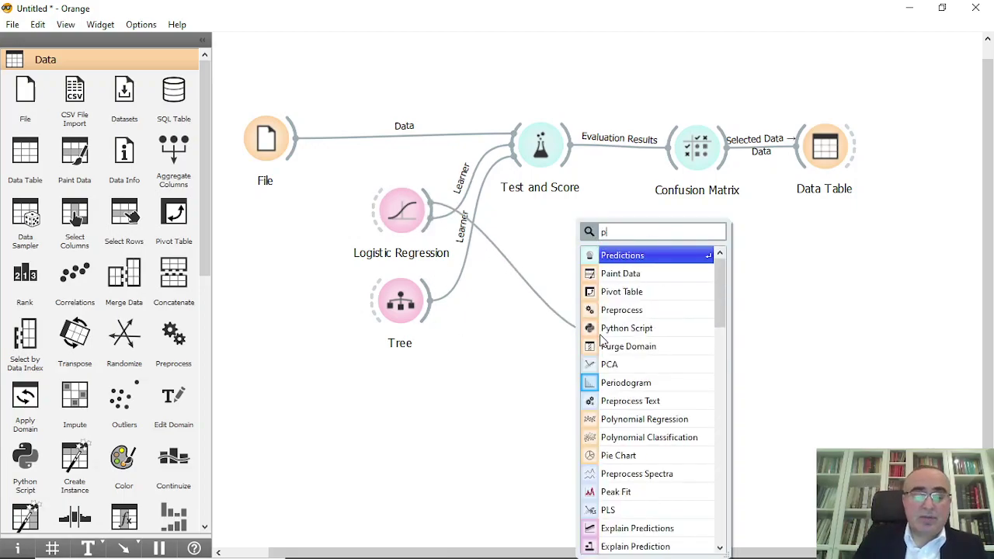
click(629, 255)
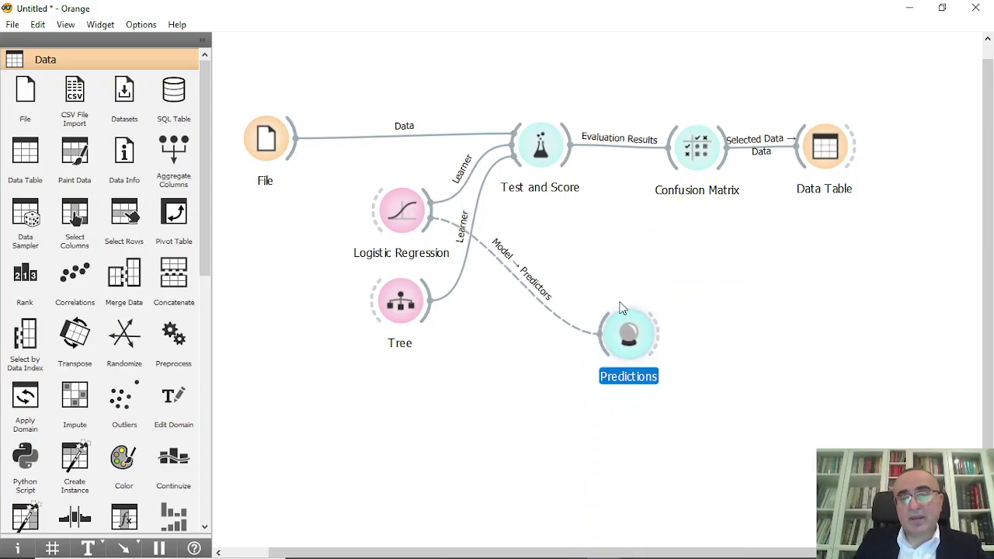
drag(427, 315, 653, 335)
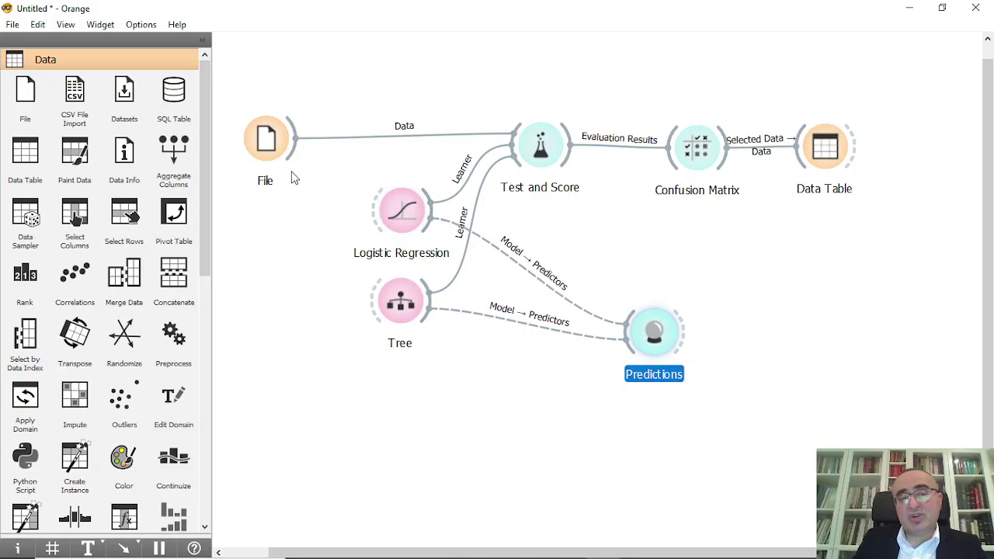
- Train Logistic Regression and Tree directly on the File data
drag(292, 149, 371, 206)
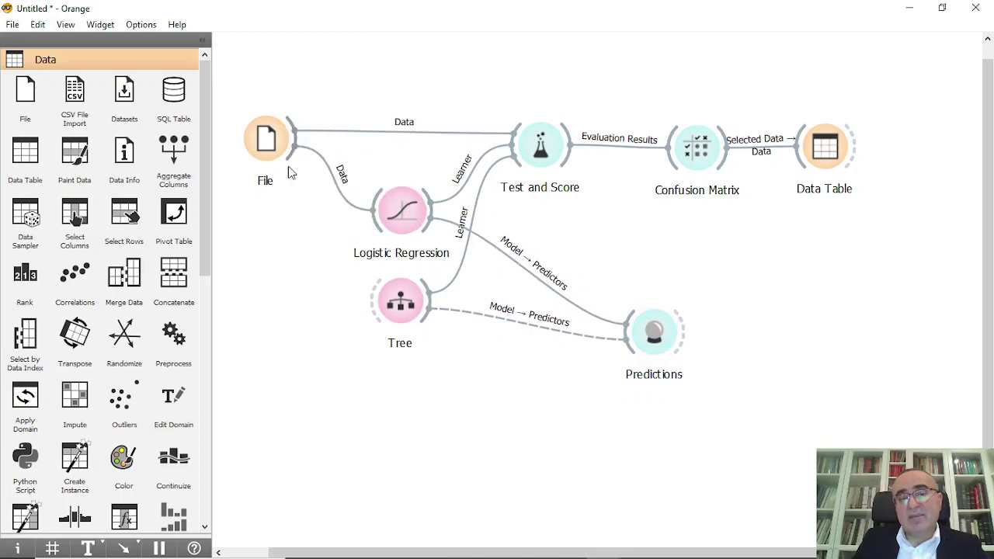
drag(290, 163, 370, 298)
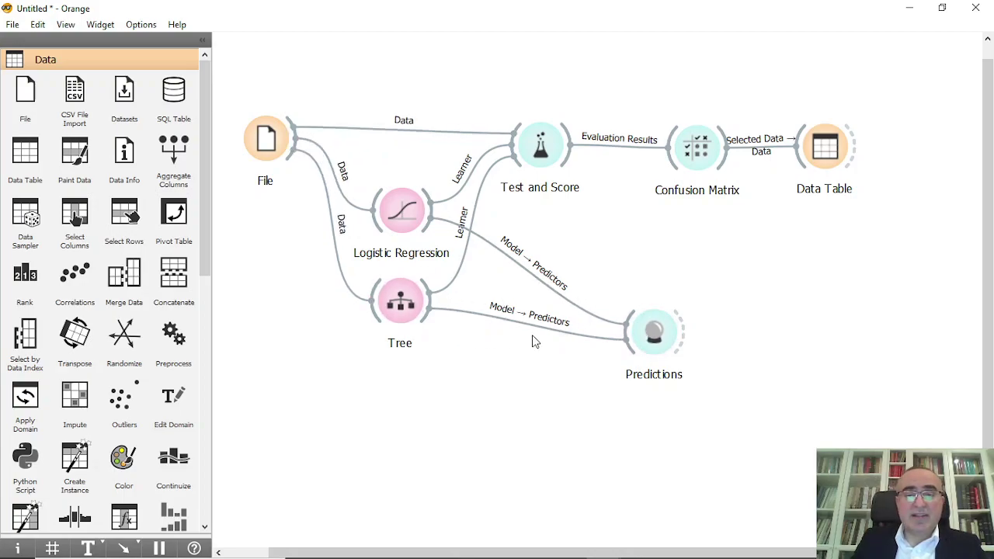
drag(633, 356, 358, 412)
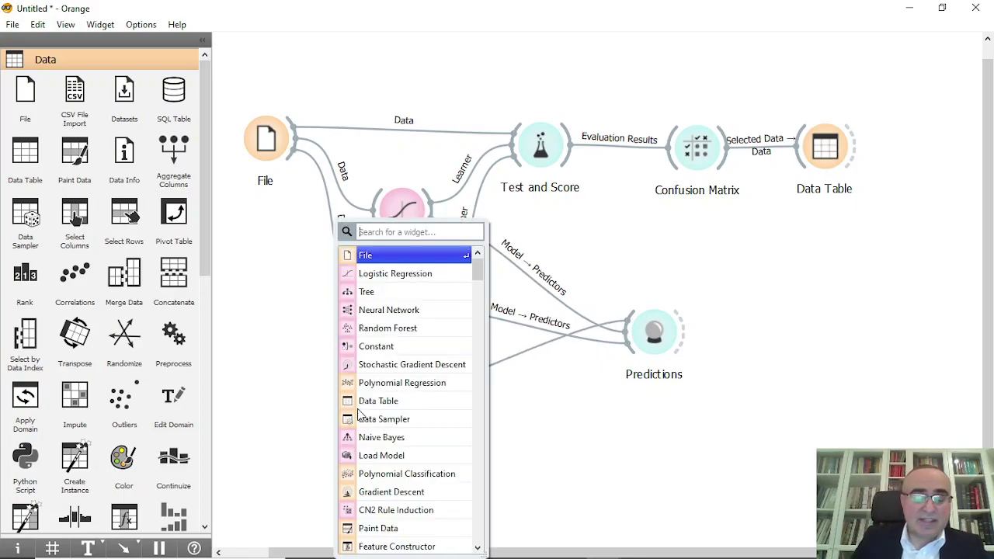
- Add a second File widget feeding Predictions and browse the Orange datasets folders
click(372, 256)
double_click(329, 410)
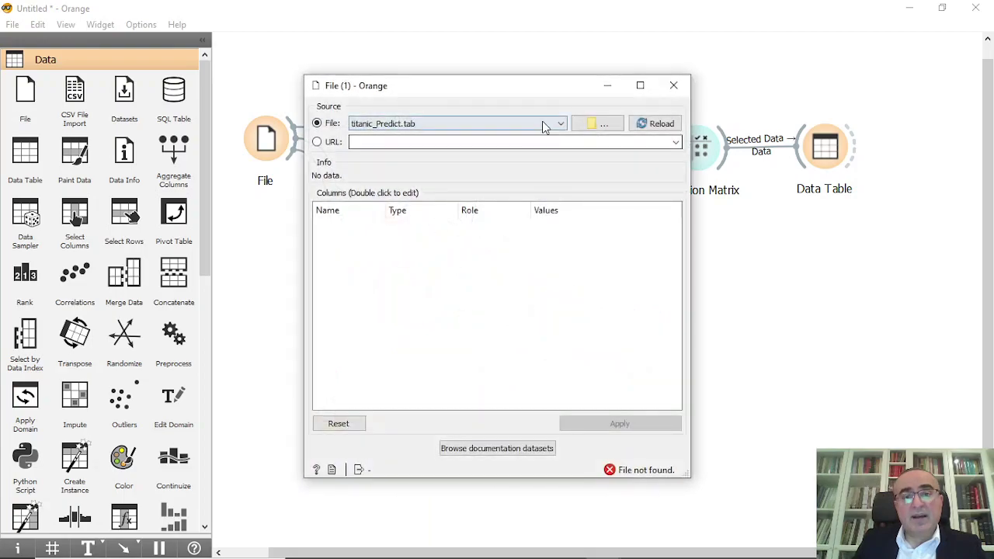
click(598, 128)
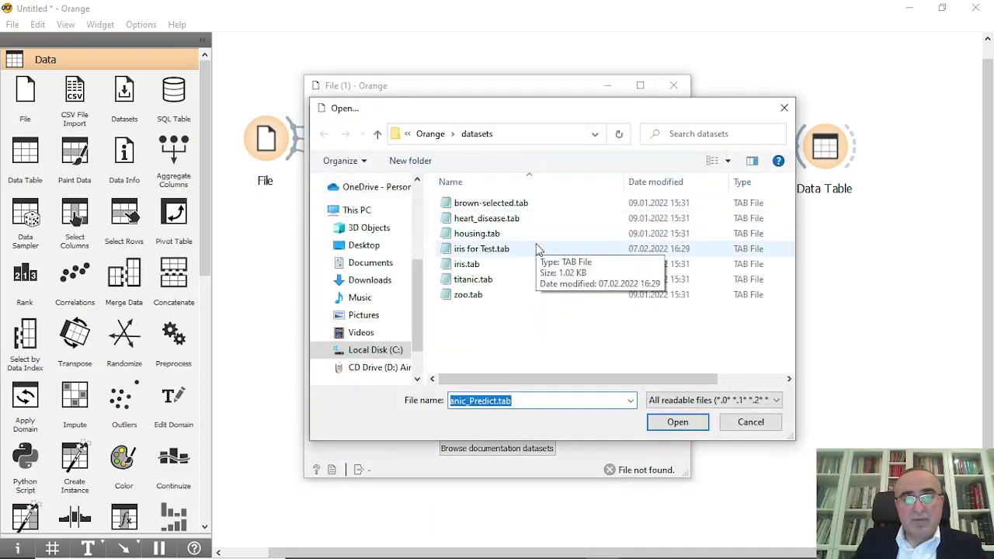
drag(419, 346, 419, 270)
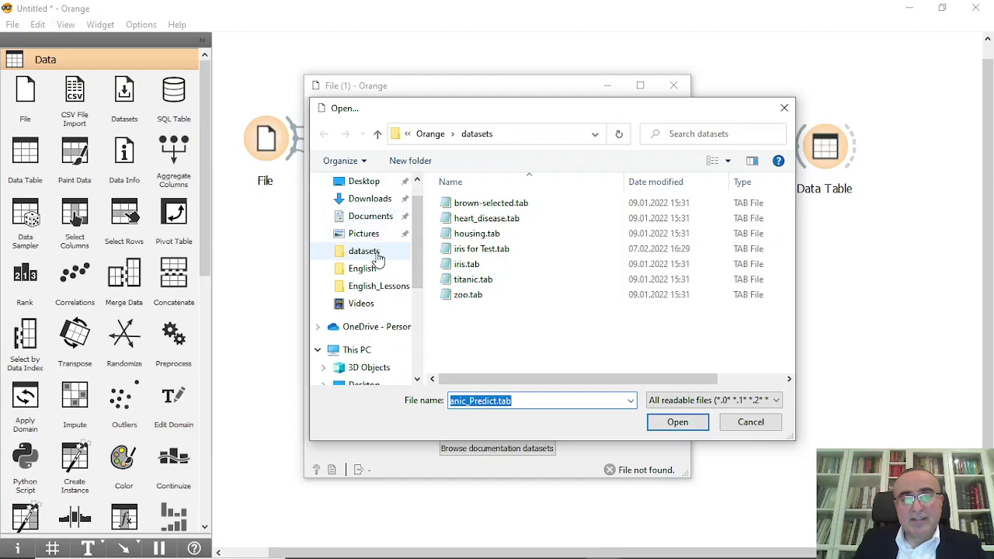
click(373, 254)
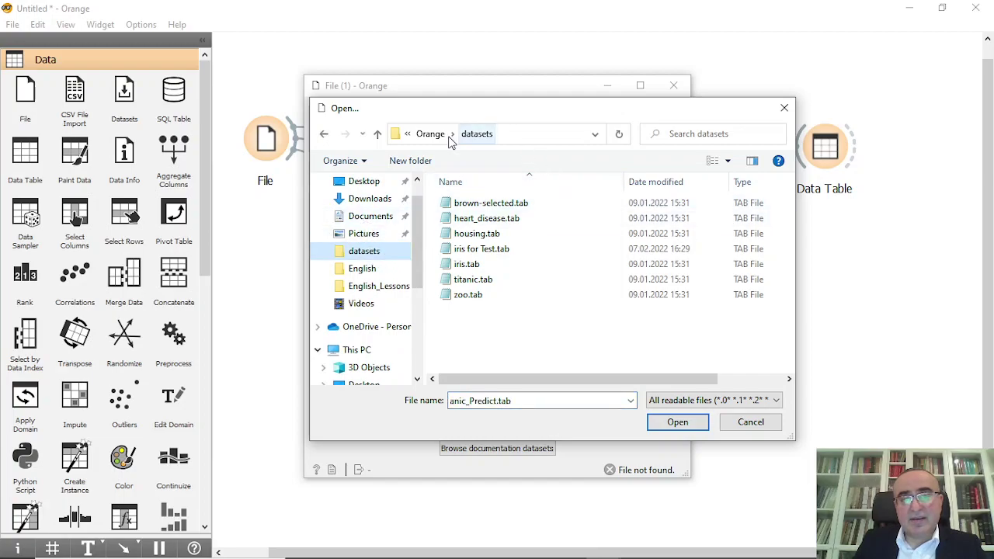
click(365, 272)
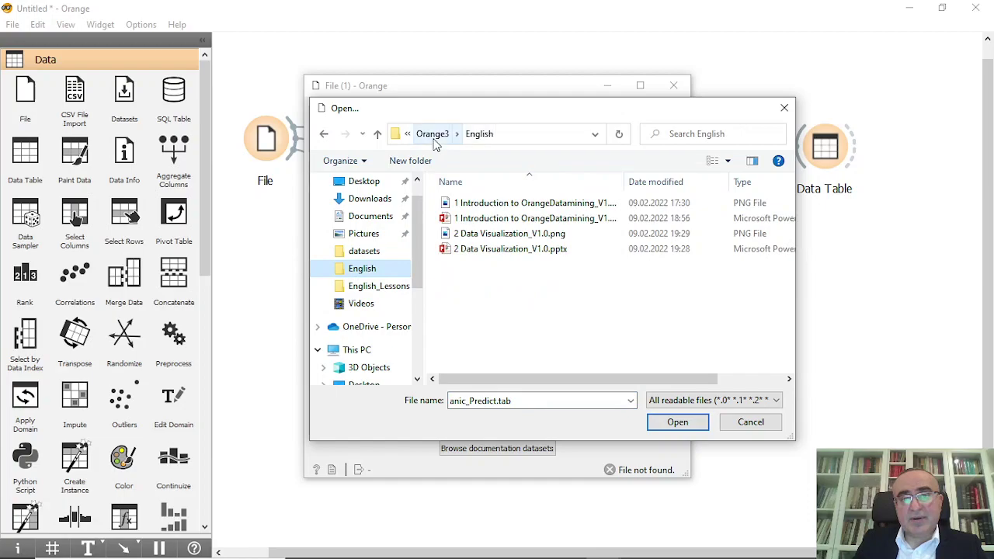
click(434, 138)
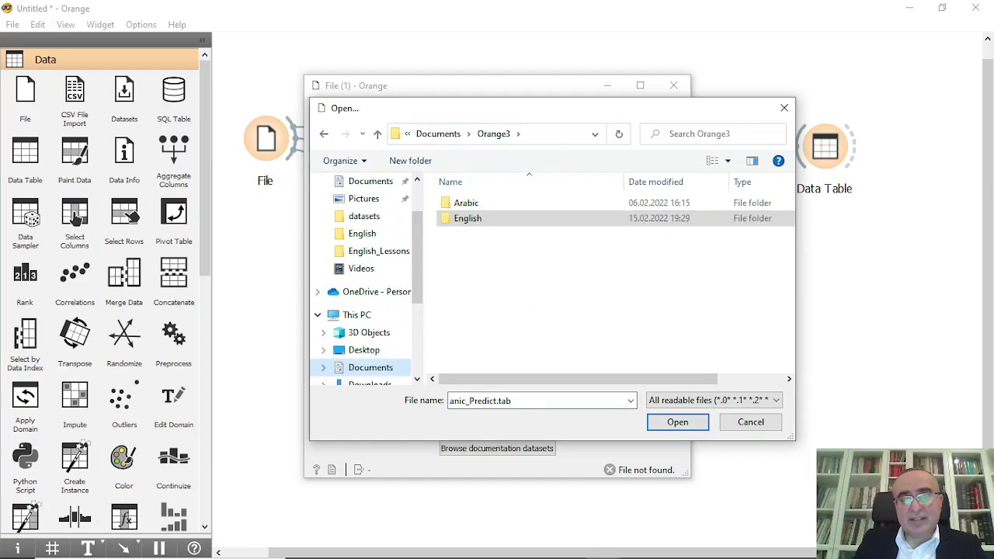
- Copy the OrangeDatamining folder path and load Titanic_Predict.TAB from it
right_click(353, 544)
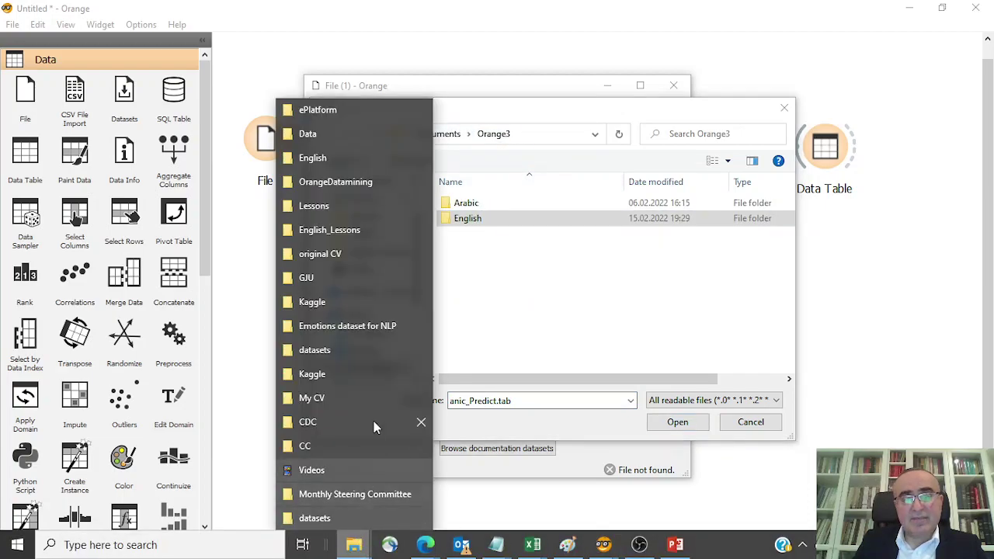
click(368, 183)
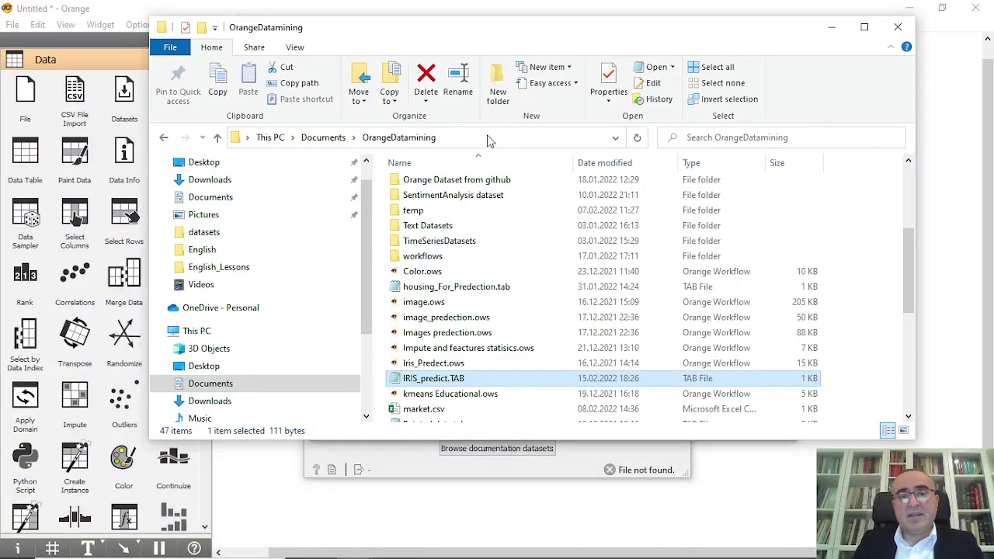
click(488, 138)
click(831, 27)
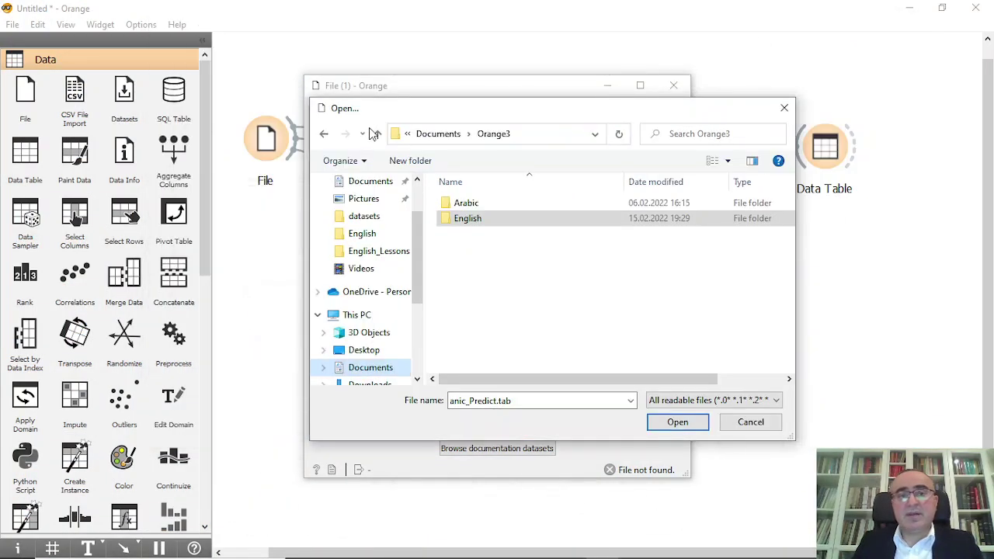
click(522, 135)
key(ctrl+v)
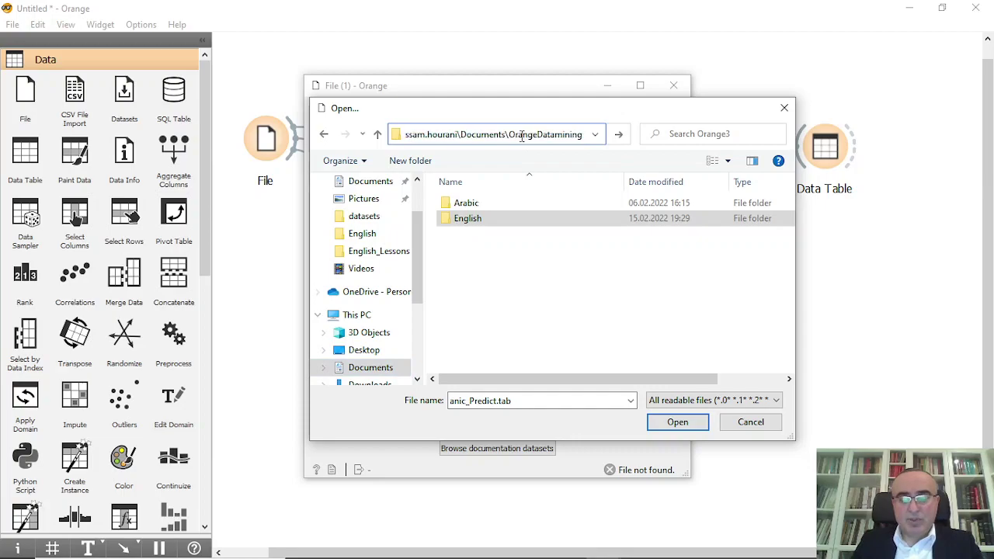
key(Return)
scroll(627, 256, down, 5)
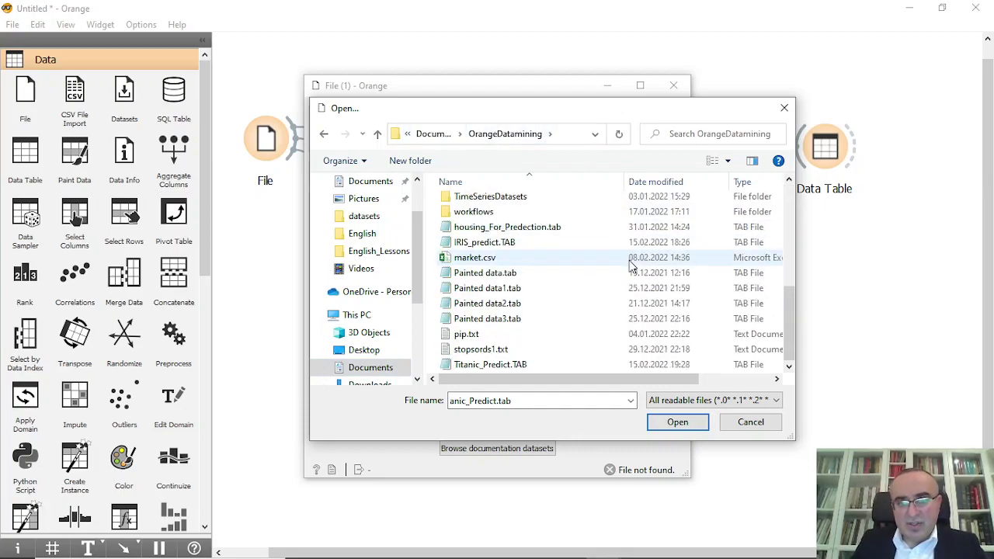
click(488, 365)
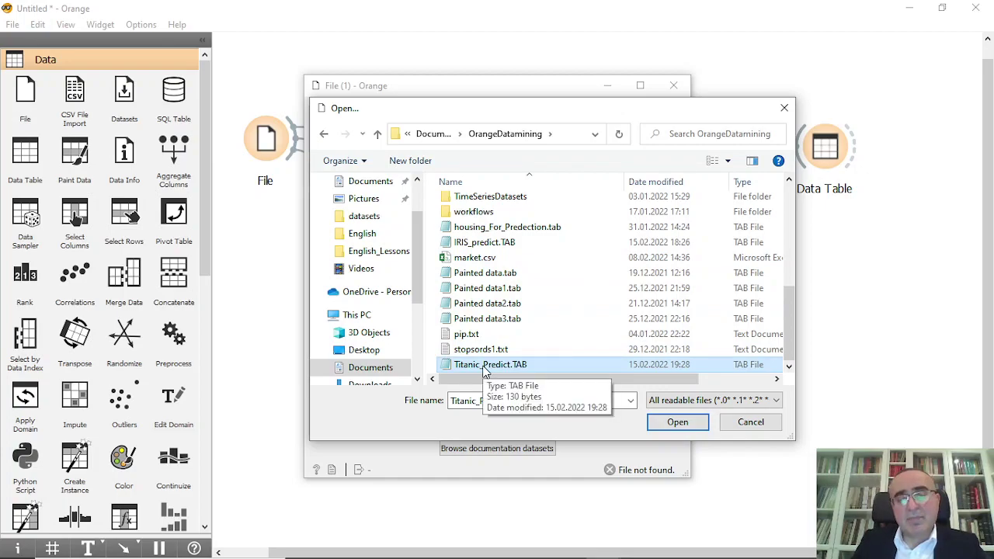
click(677, 425)
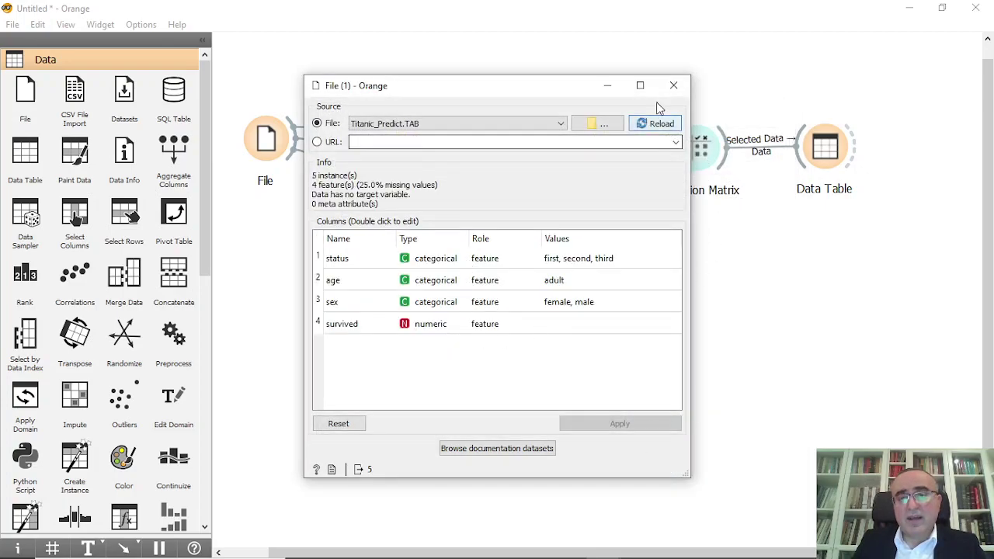
- Open Predictions and step through both models' forecasts for the five passengers
click(673, 86)
drag(660, 344, 677, 347)
double_click(677, 347)
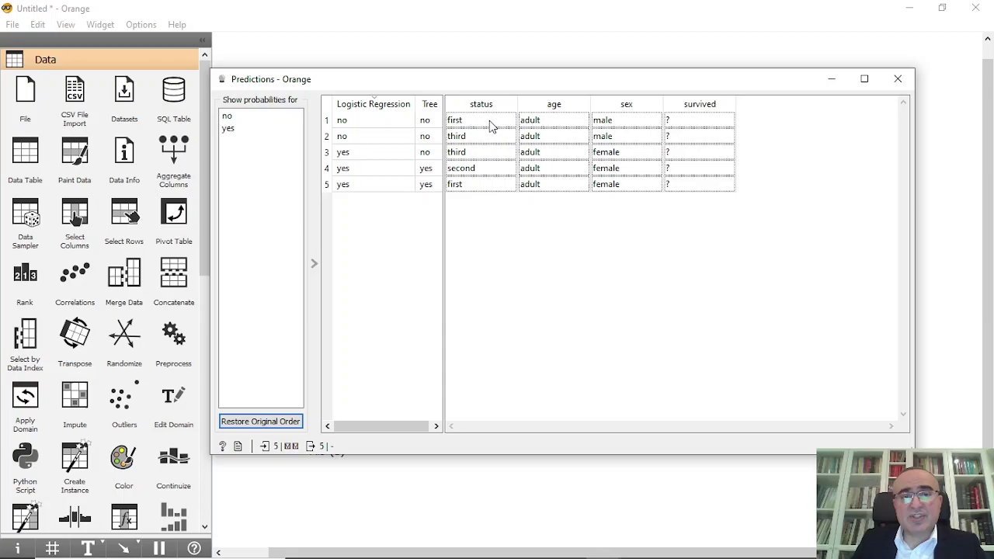
click(414, 124)
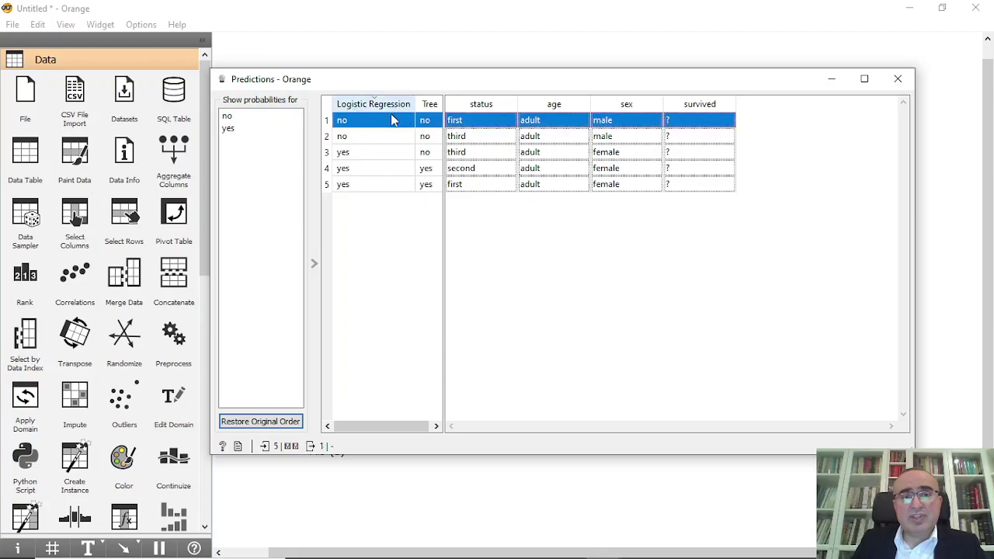
click(460, 138)
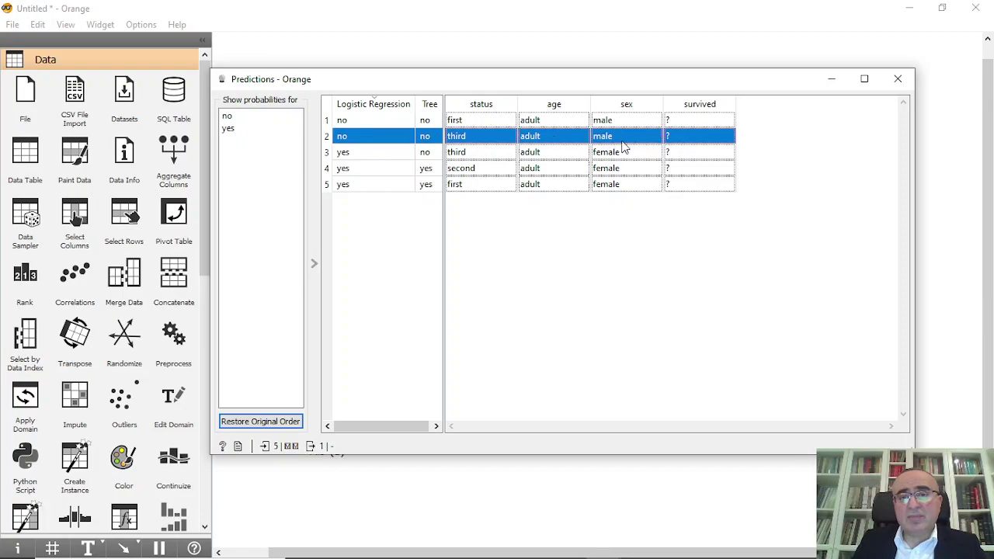
click(354, 154)
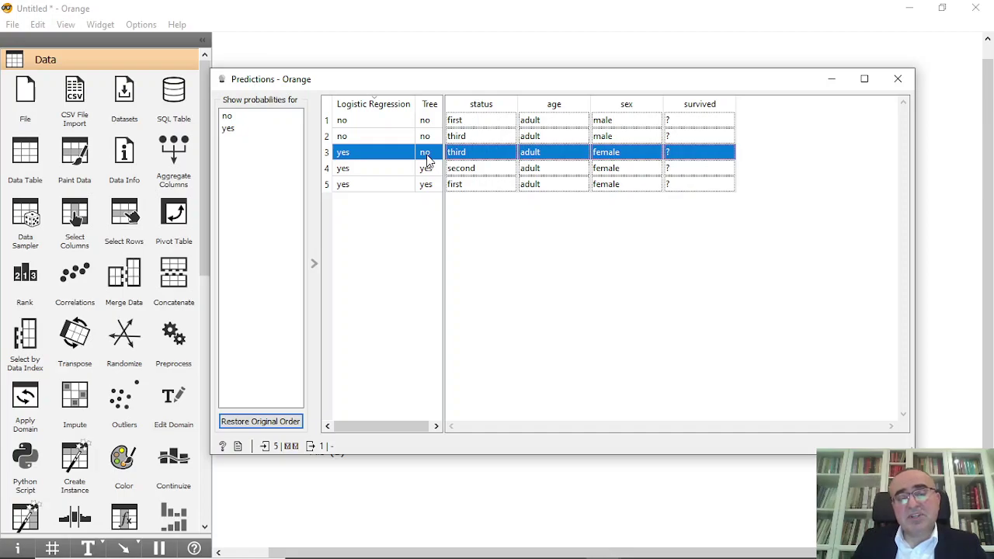
click(355, 172)
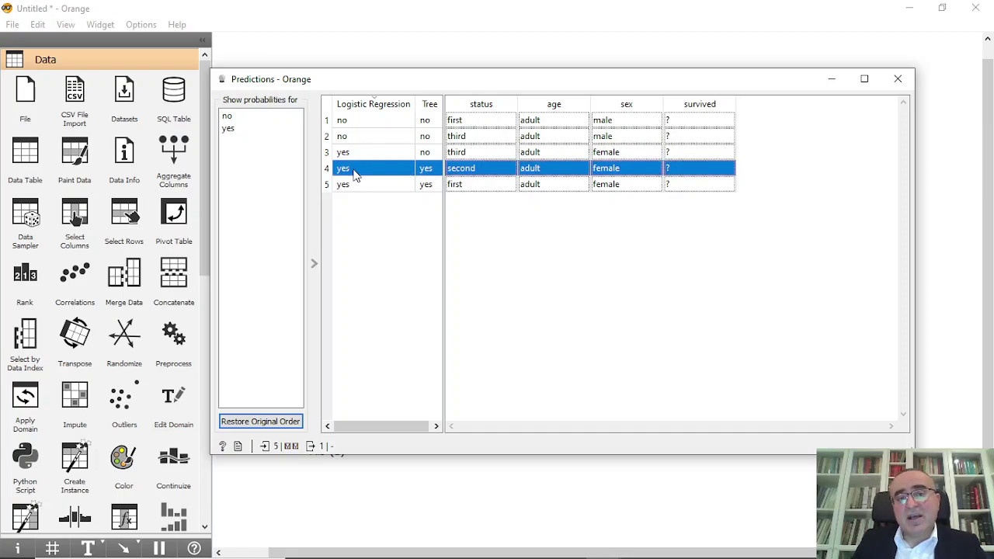
click(412, 186)
- Compare passenger rows and display each model's probability for 'no'
click(452, 169)
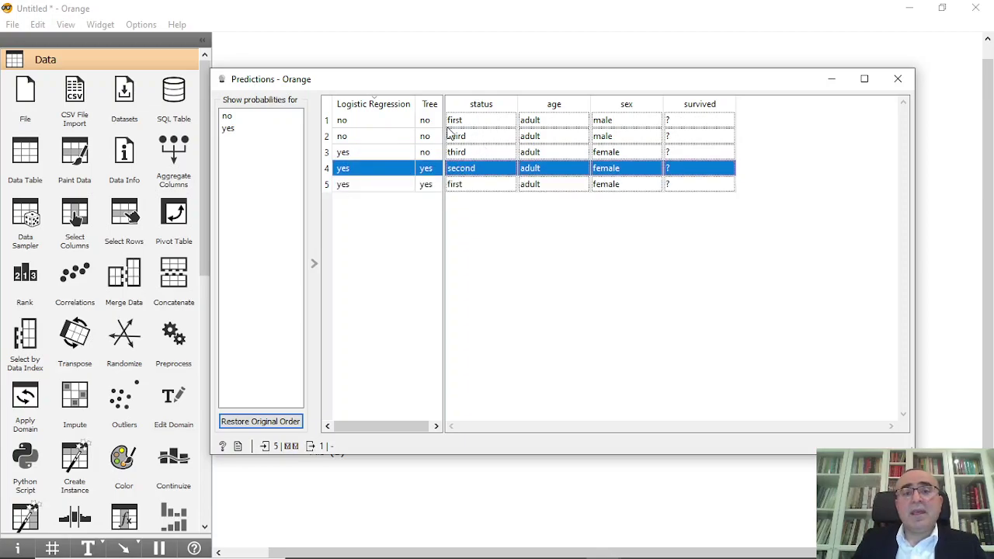
drag(446, 126, 544, 200)
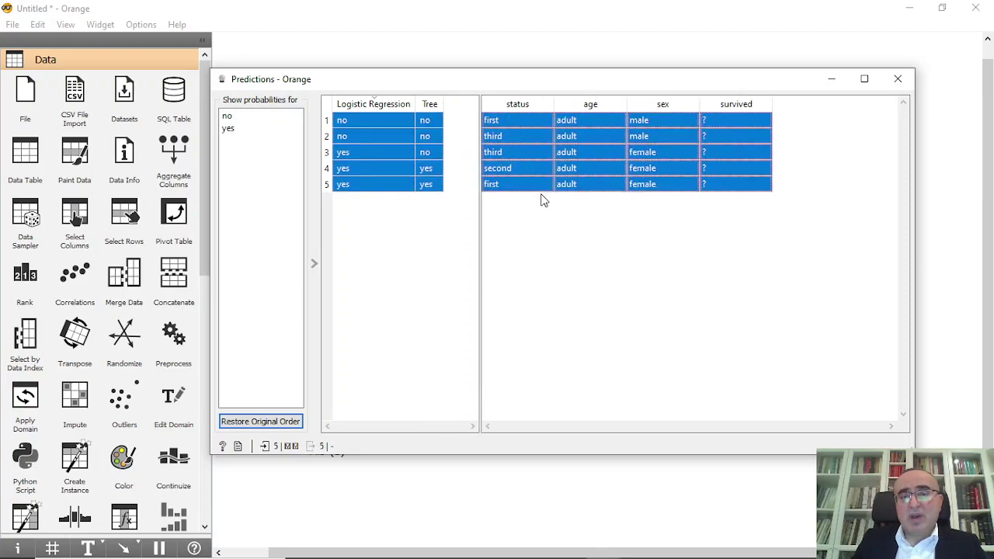
click(603, 172)
click(606, 186)
drag(605, 187, 591, 111)
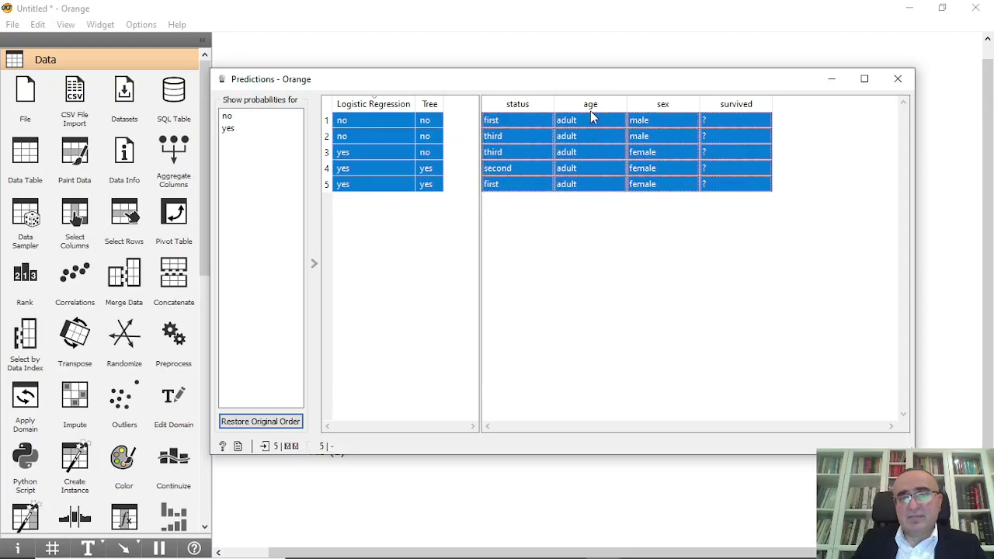
click(418, 151)
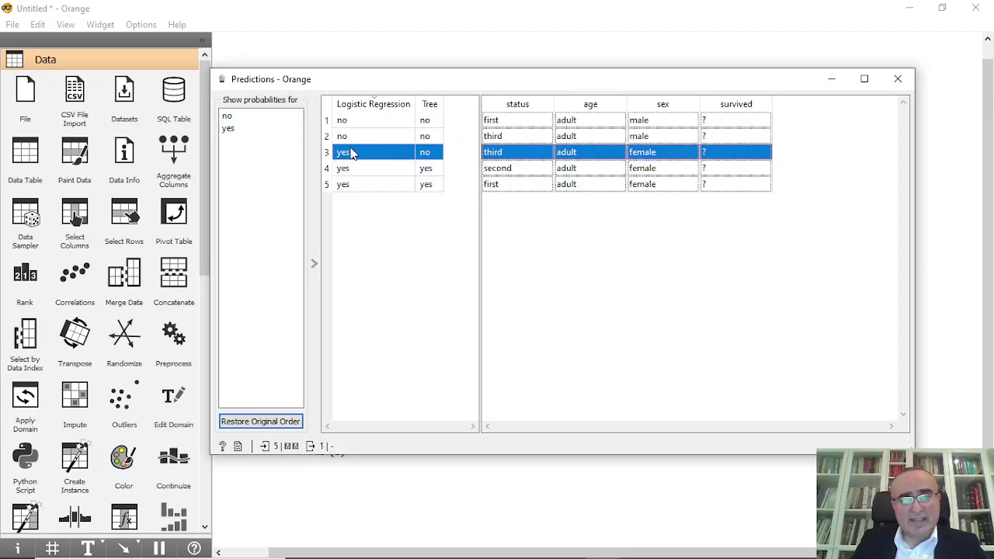
click(369, 122)
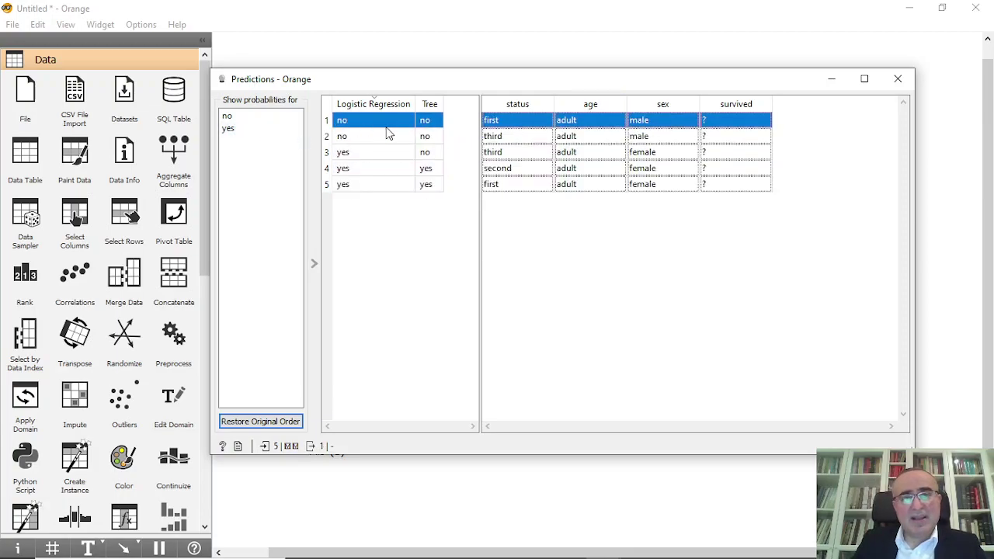
click(230, 118)
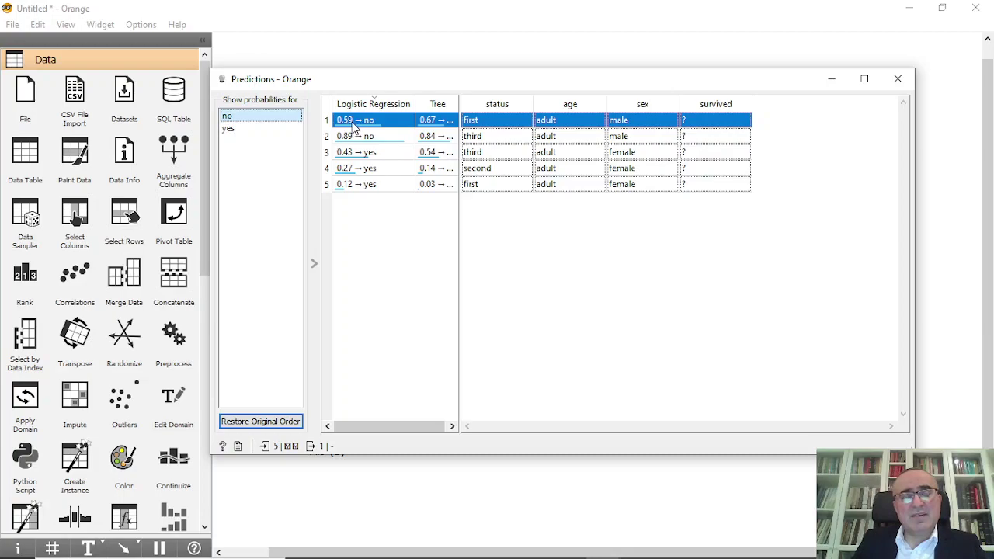
- Widen the prediction columns and show probabilities for 'yes'
click(461, 124)
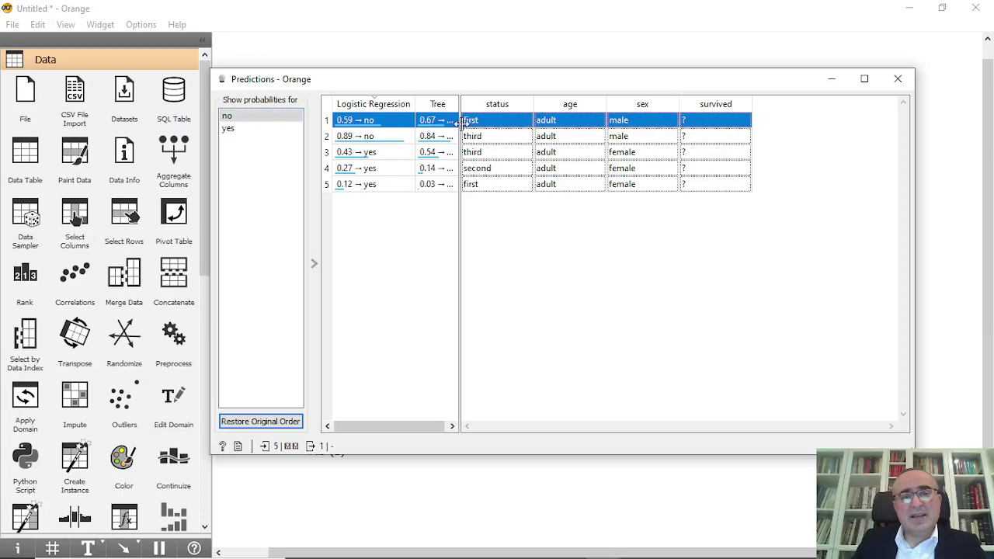
drag(461, 124, 510, 123)
drag(458, 104, 488, 104)
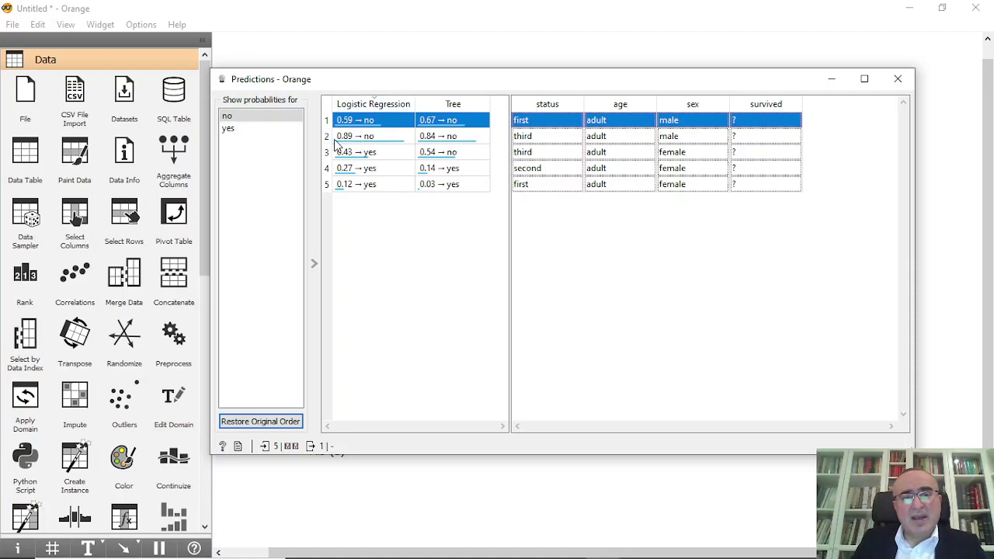
click(233, 129)
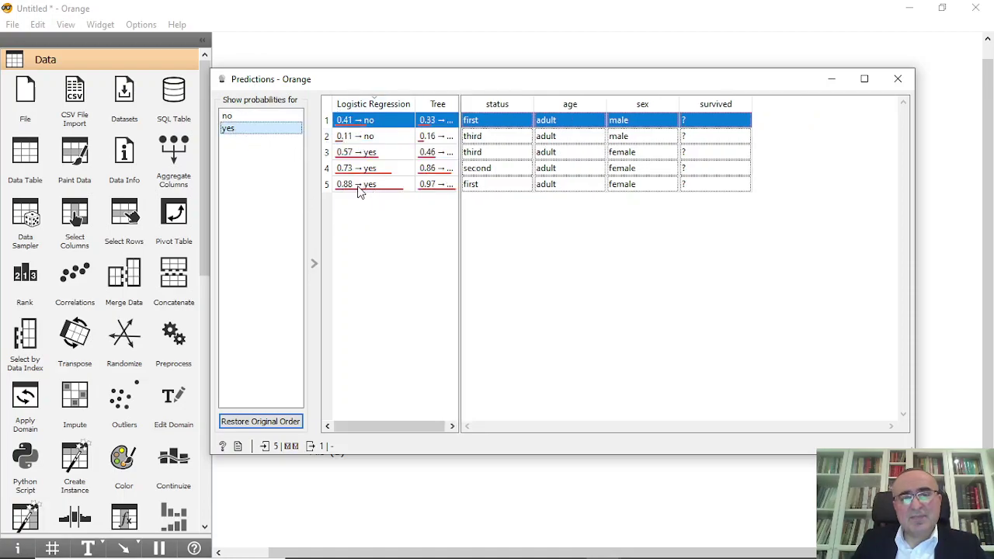
- Check passenger rows, toggling between 'no' and 'yes' probabilities, then close Predictions
click(429, 186)
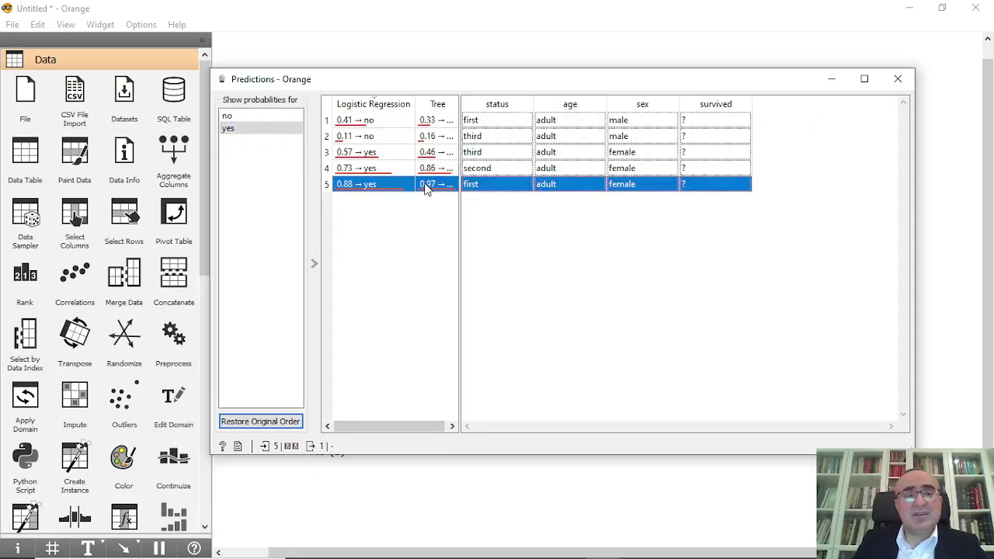
click(346, 167)
click(255, 115)
click(251, 129)
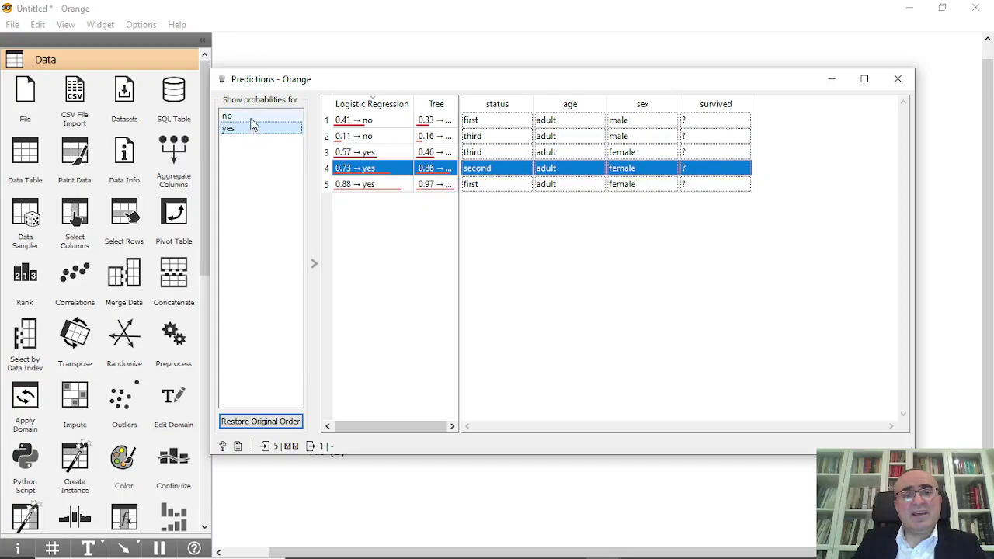
click(251, 116)
click(251, 129)
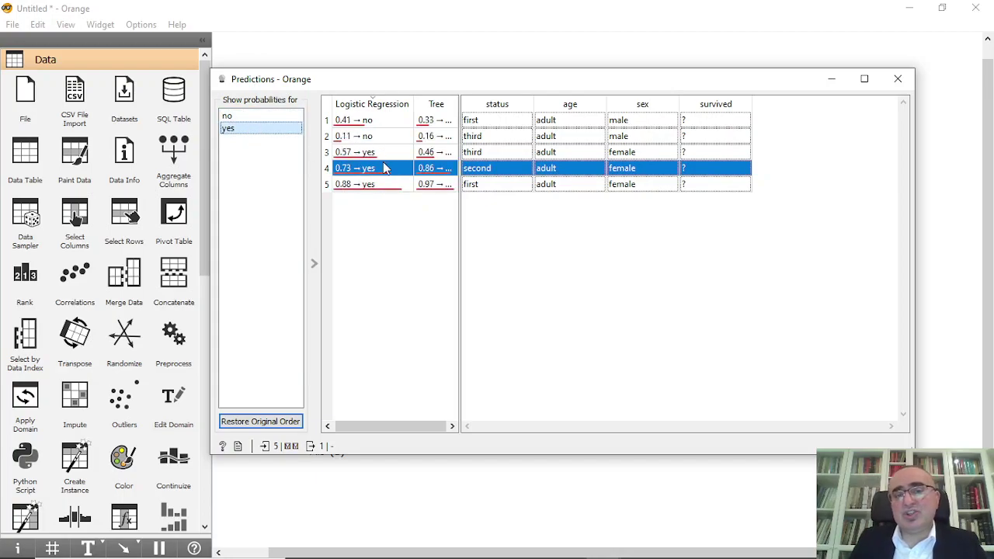
click(898, 78)
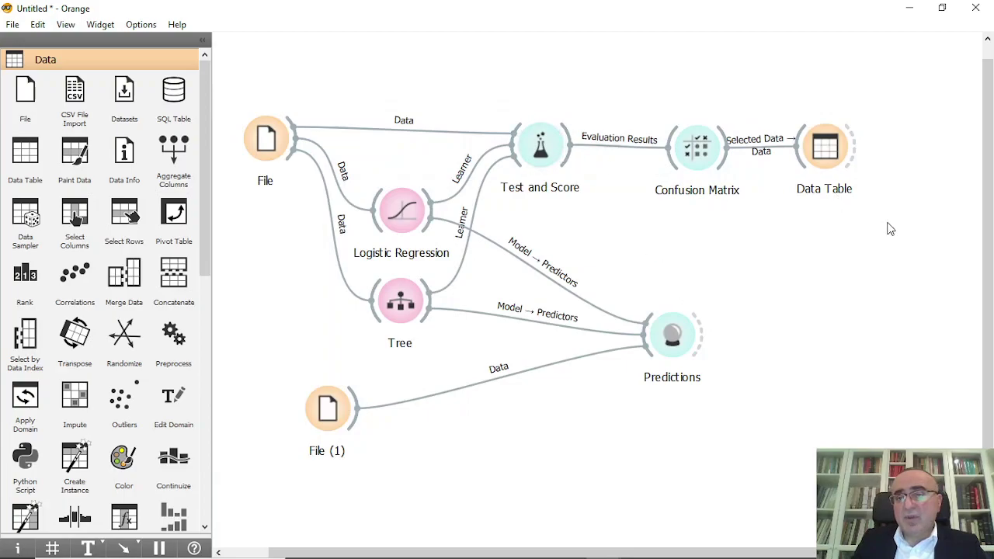
- Shift File and the Test and Score, Confusion Matrix, Data Table chain upward, then drag a new link from File
drag(887, 225, 533, 122)
drag(289, 149, 289, 118)
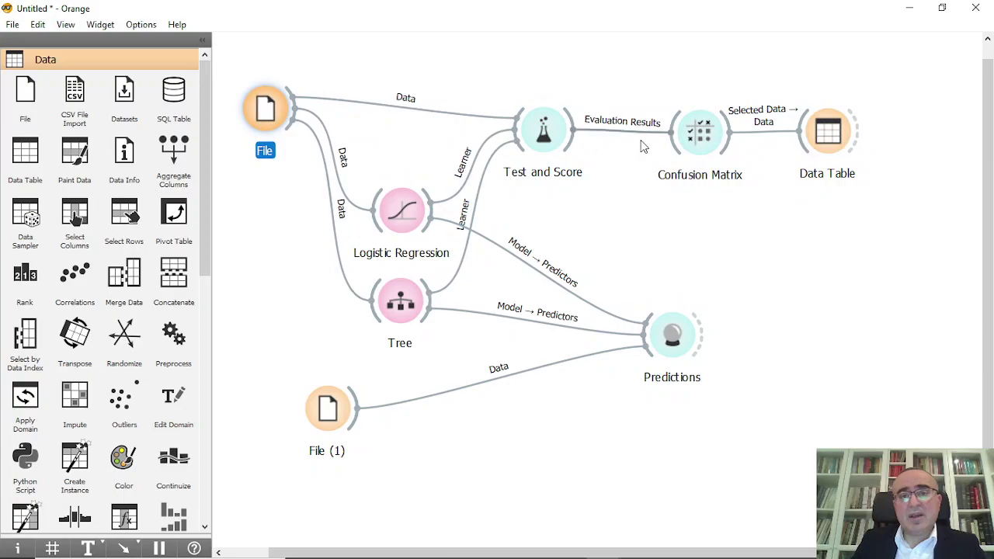
drag(895, 220, 552, 90)
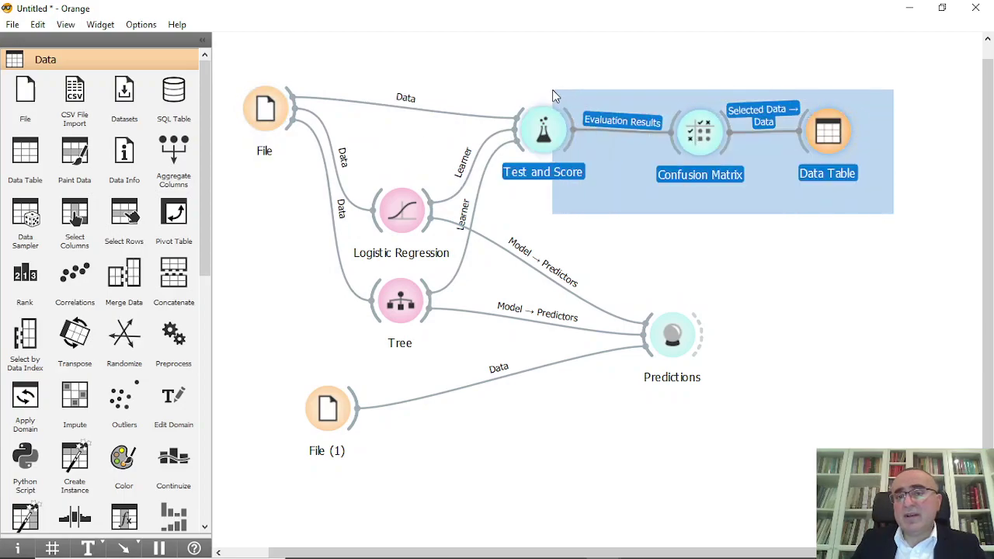
drag(562, 134, 581, 108)
drag(279, 115, 404, 146)
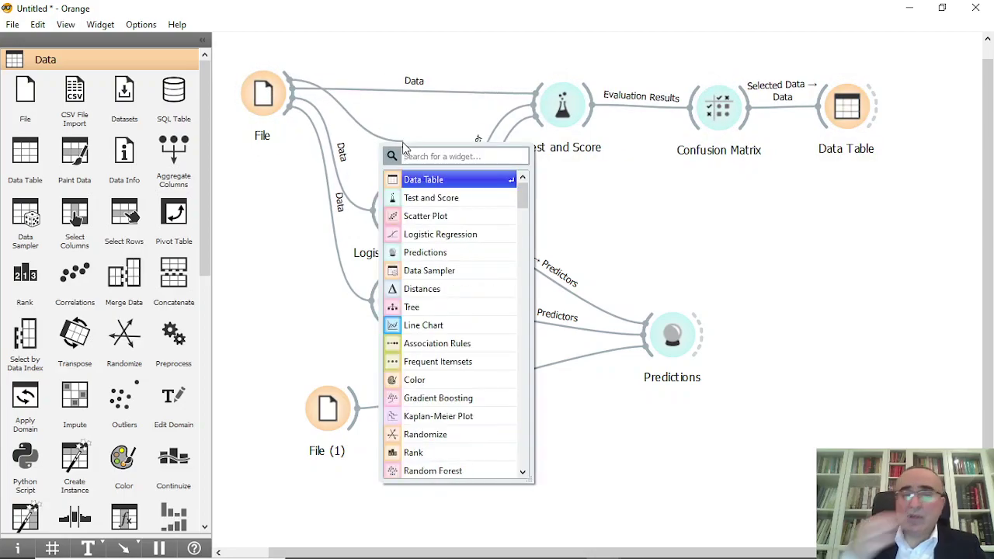
- Add a Neural Network on the File data, wired into Test and Score and Predictions
text(nn)
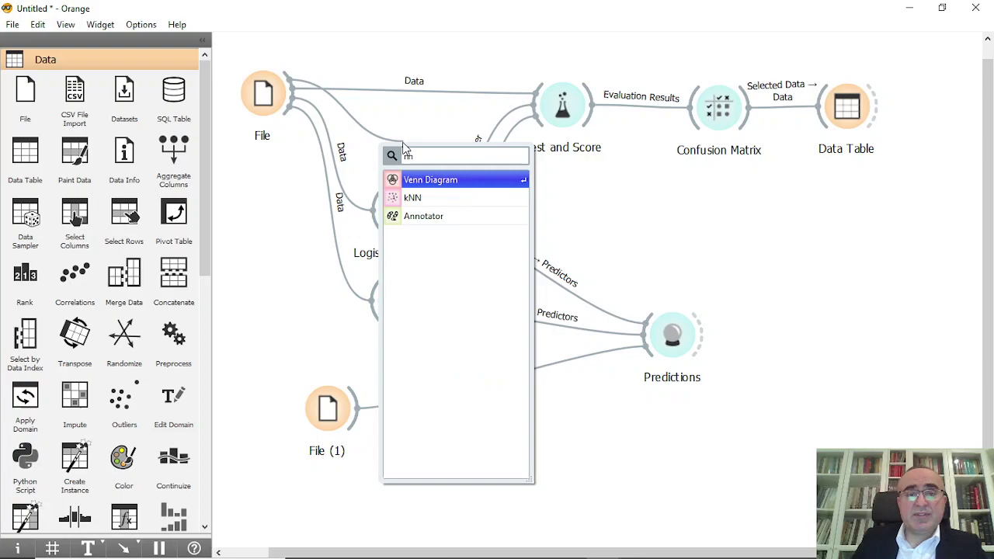
key(BackSpace)
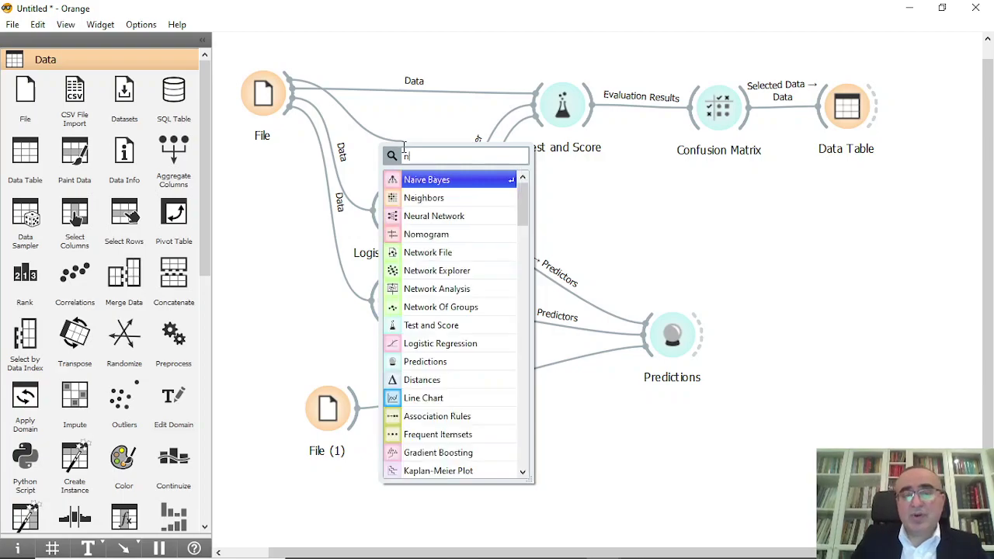
click(472, 224)
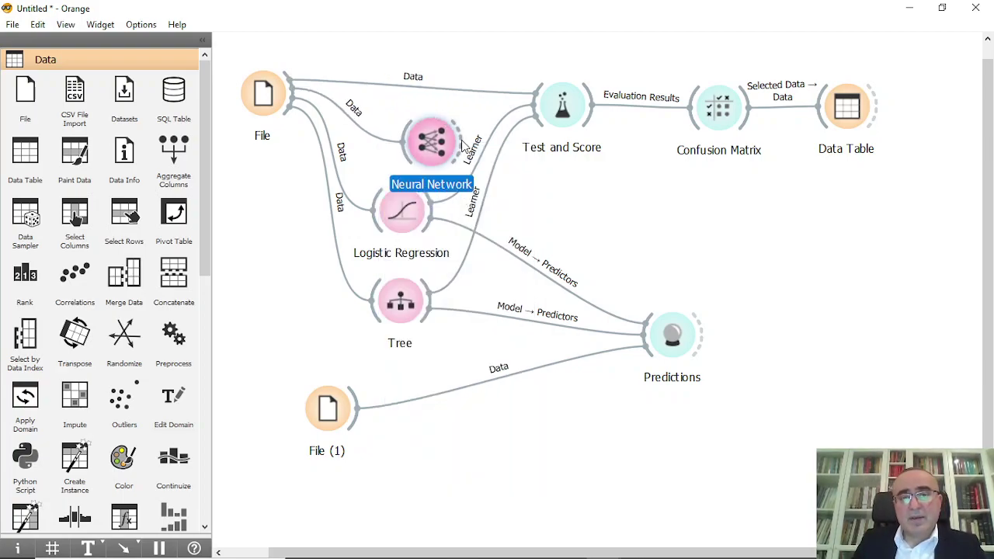
mouse_move(464, 145)
mouse_down()
mouse_move(506, 116)
mouse_move(541, 113)
mouse_up()
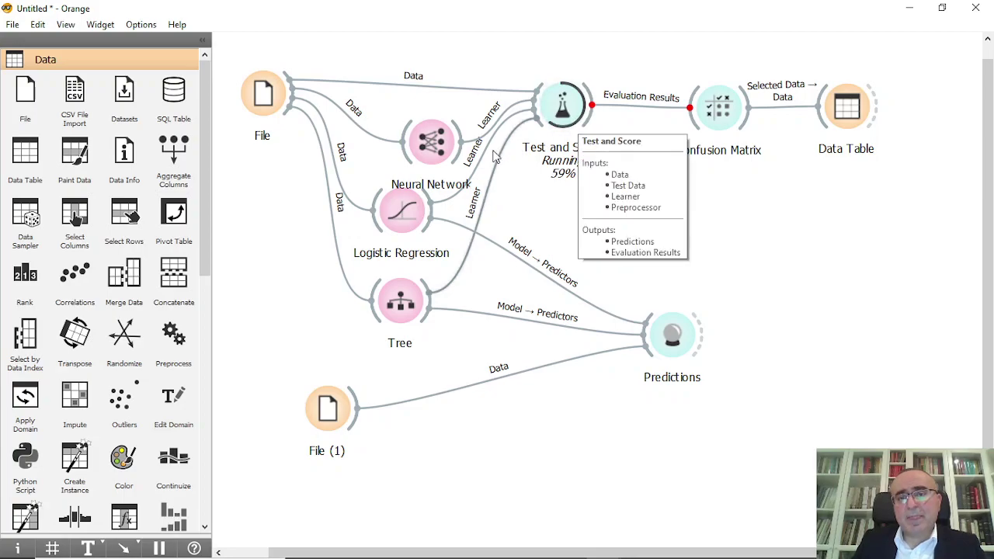
drag(463, 151, 643, 332)
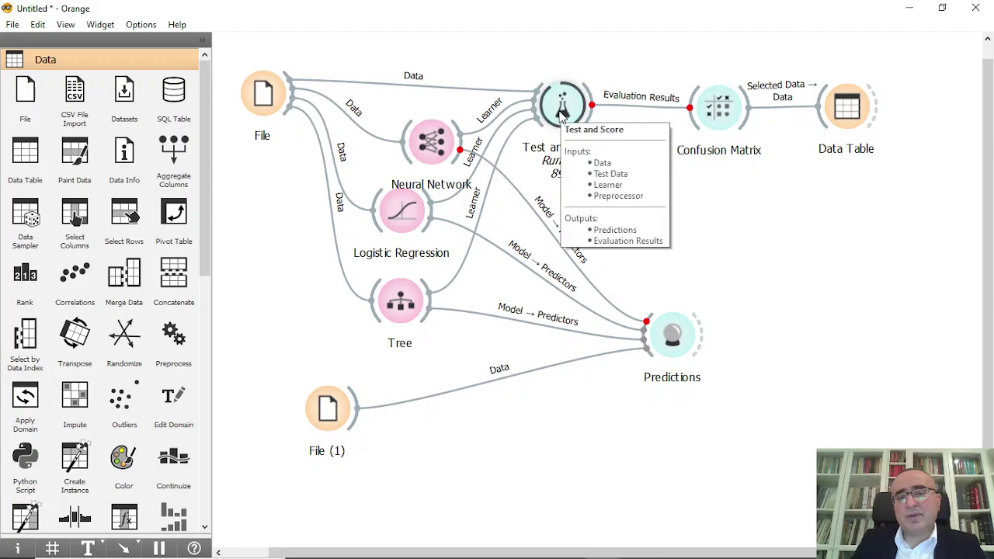
double_click(560, 114)
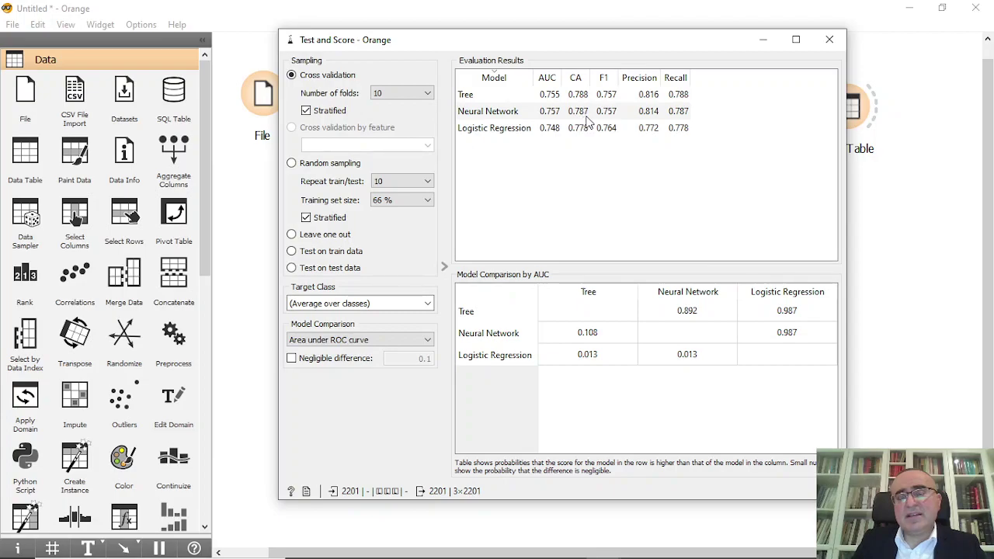
click(829, 39)
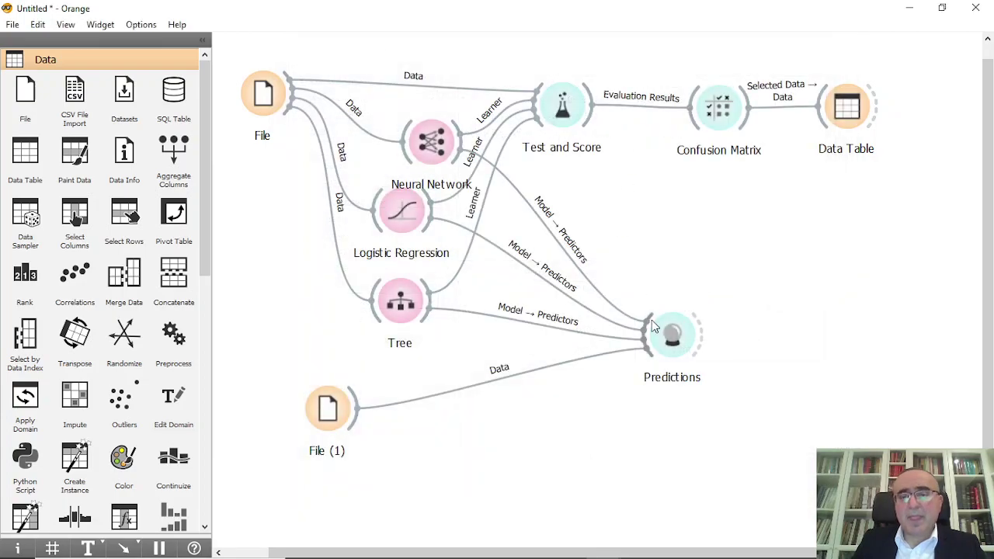
- Review the Logistic Regression, Tree and Neural Network predictions for each of the five passengers in Predictions
double_click(664, 333)
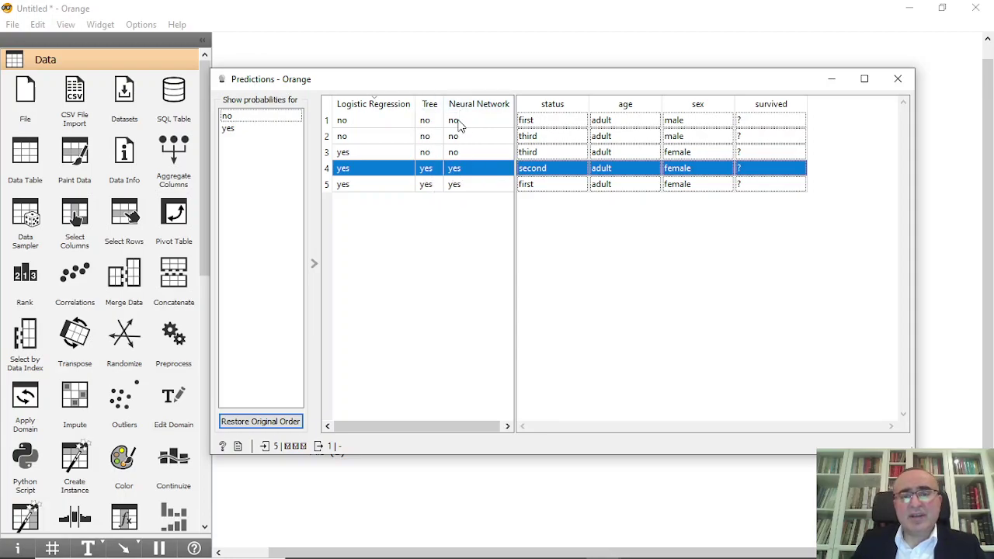
drag(455, 189, 452, 126)
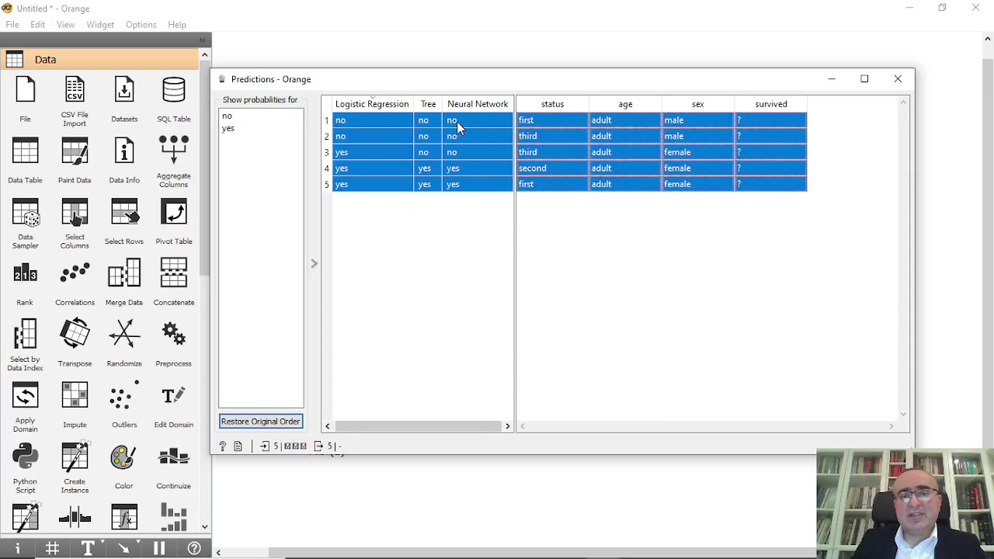
click(457, 121)
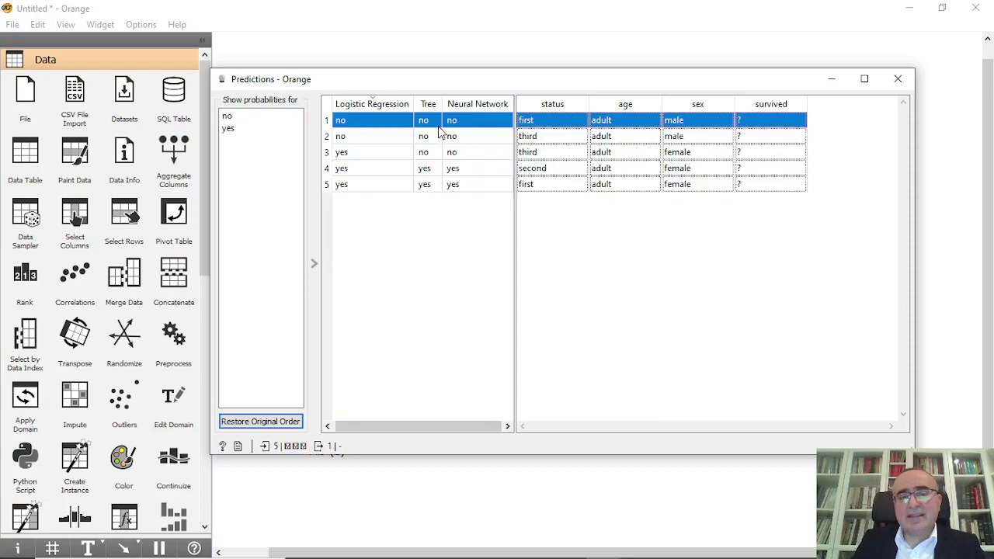
click(436, 138)
click(448, 153)
click(450, 168)
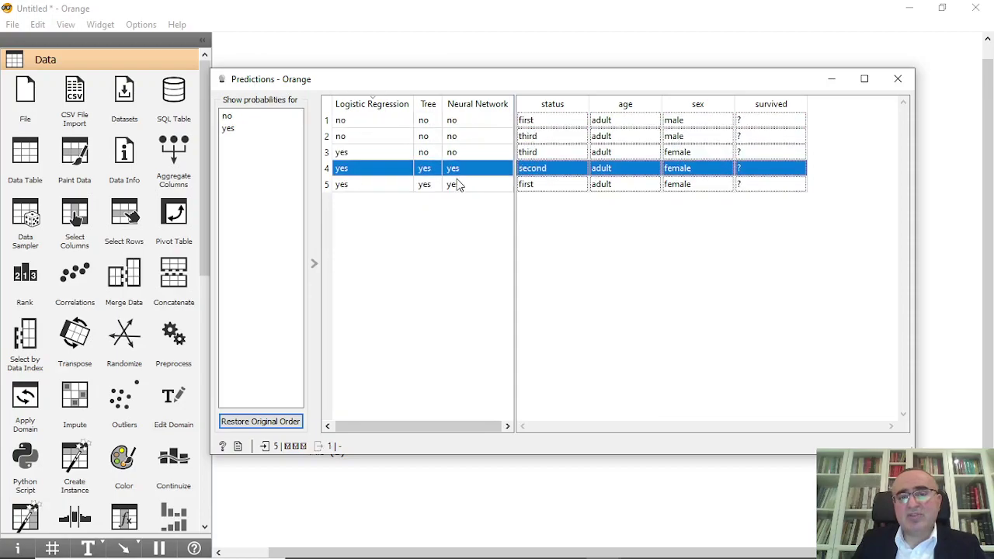
- Finish reviewing the last passenger row, then tidy the canvas by moving the Neural Network and File widgets
click(458, 185)
click(897, 78)
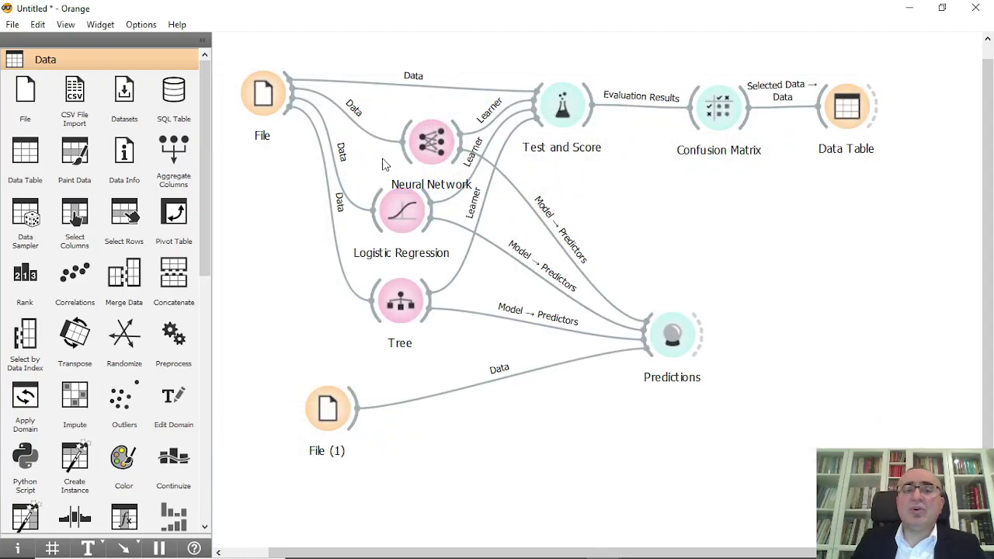
drag(436, 149, 413, 133)
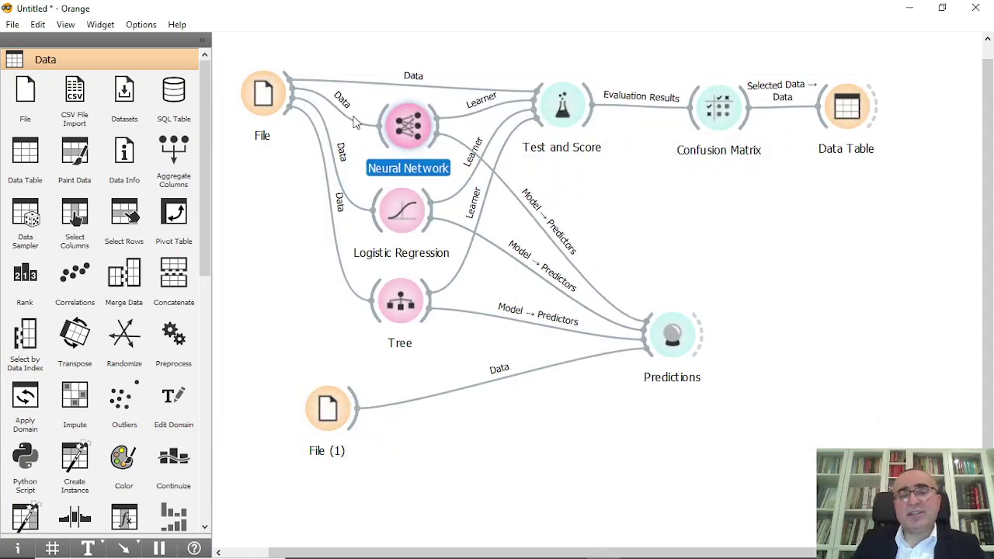
drag(260, 101, 255, 89)
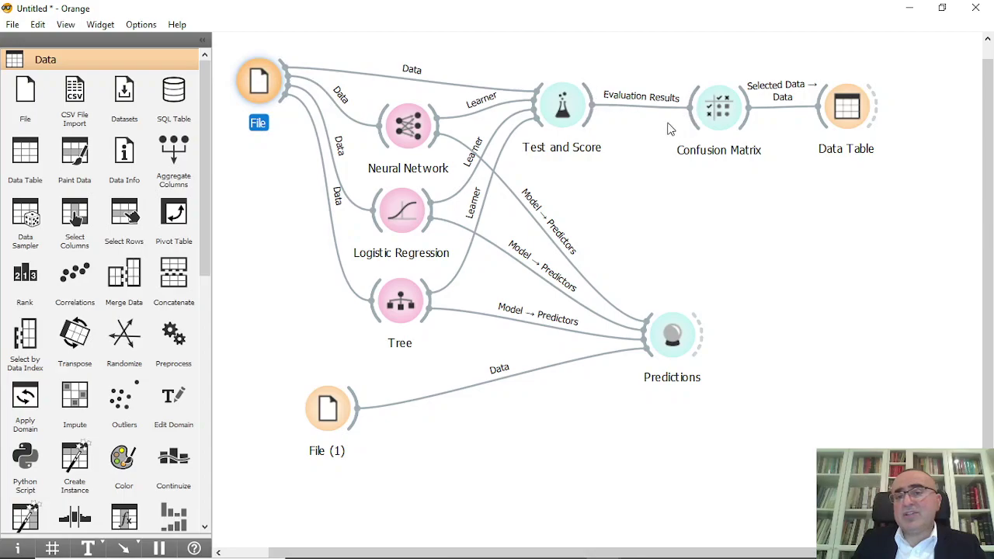
- Add an ROC Analysis widget fed by Test and Score's evaluation results
drag(592, 108, 687, 226)
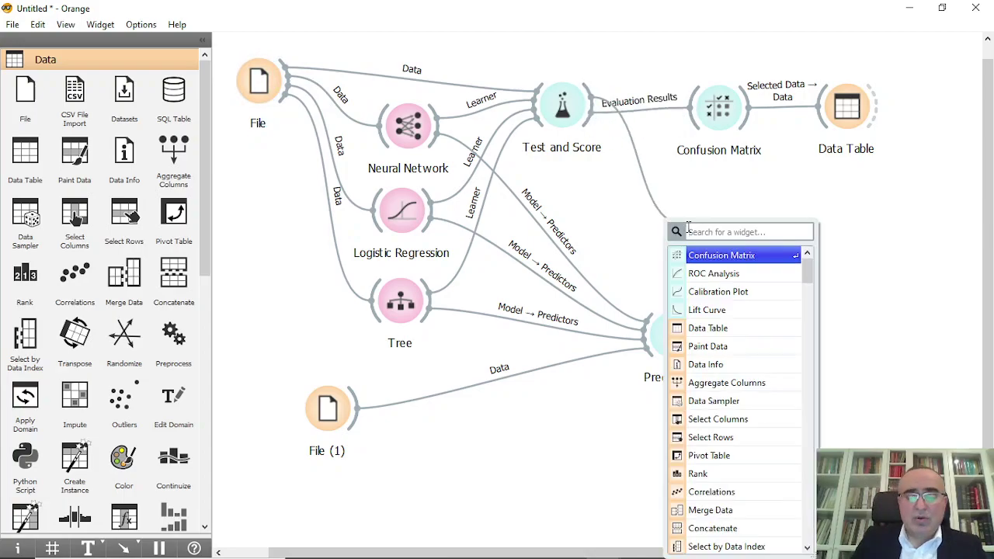
text(ro)
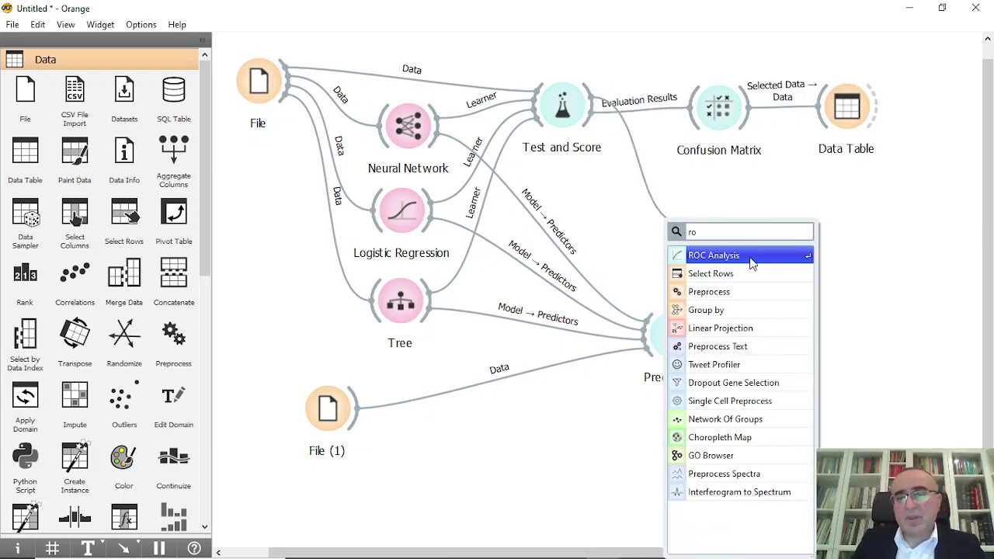
click(751, 261)
double_click(716, 221)
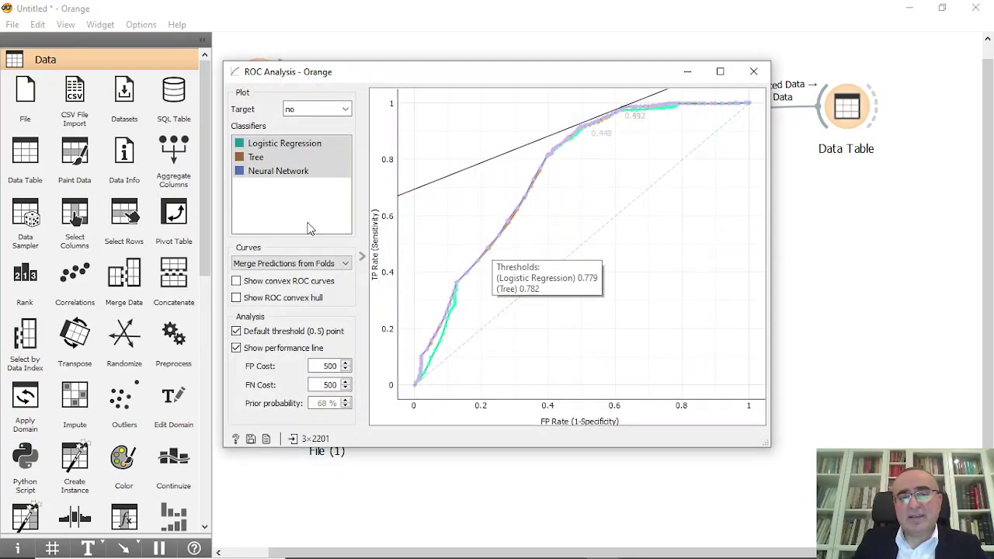
- Toggle the Logistic Regression, Tree and Neural Network ROC curves to compare them
click(267, 146)
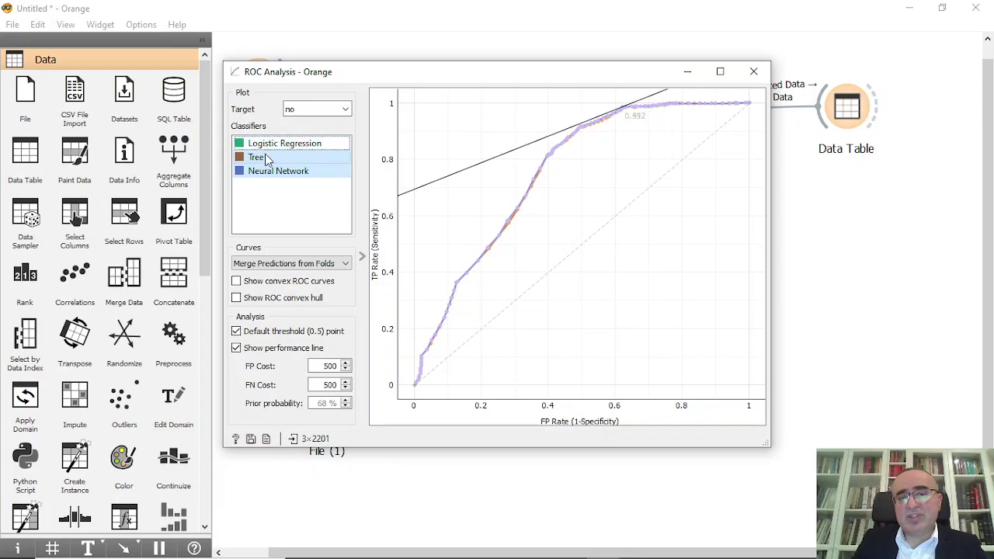
click(266, 158)
click(276, 173)
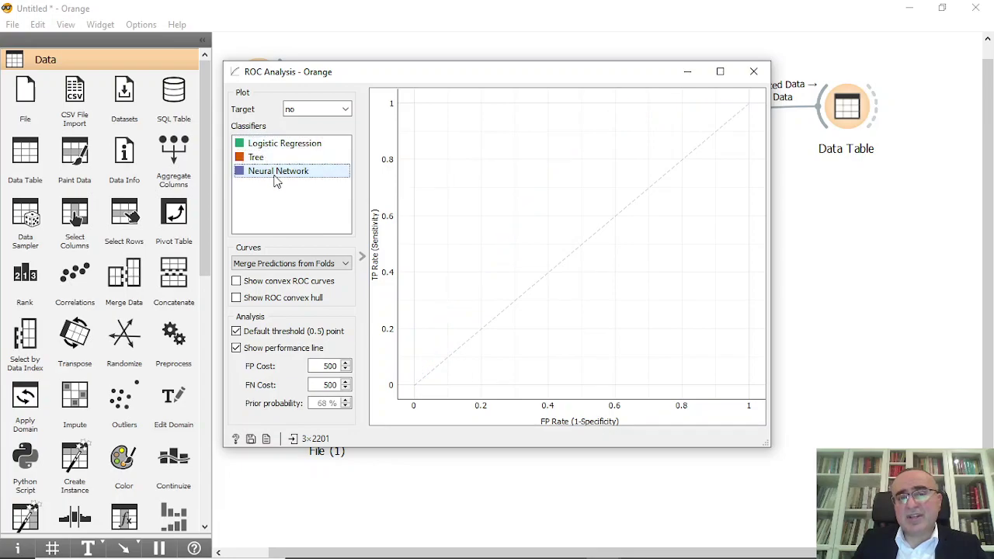
click(274, 174)
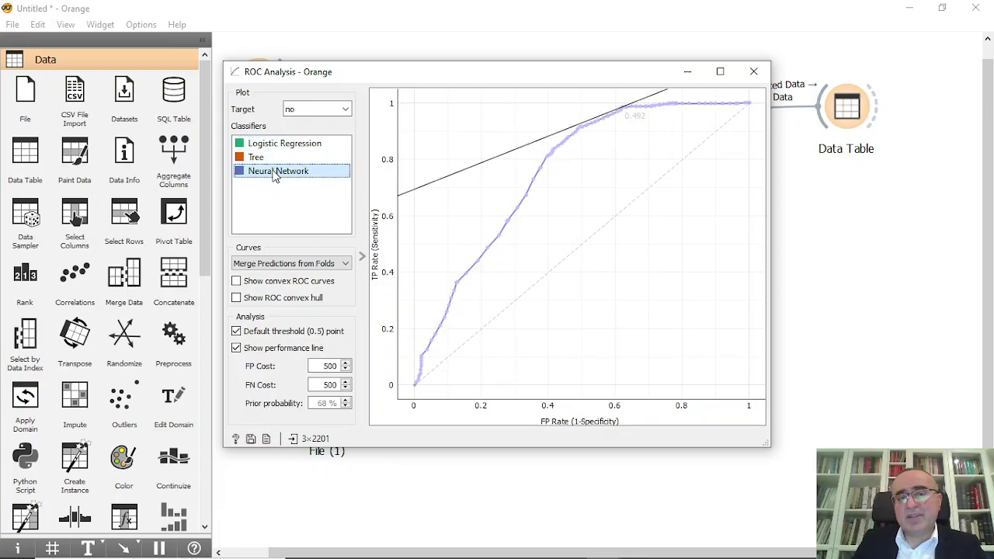
click(261, 159)
click(264, 167)
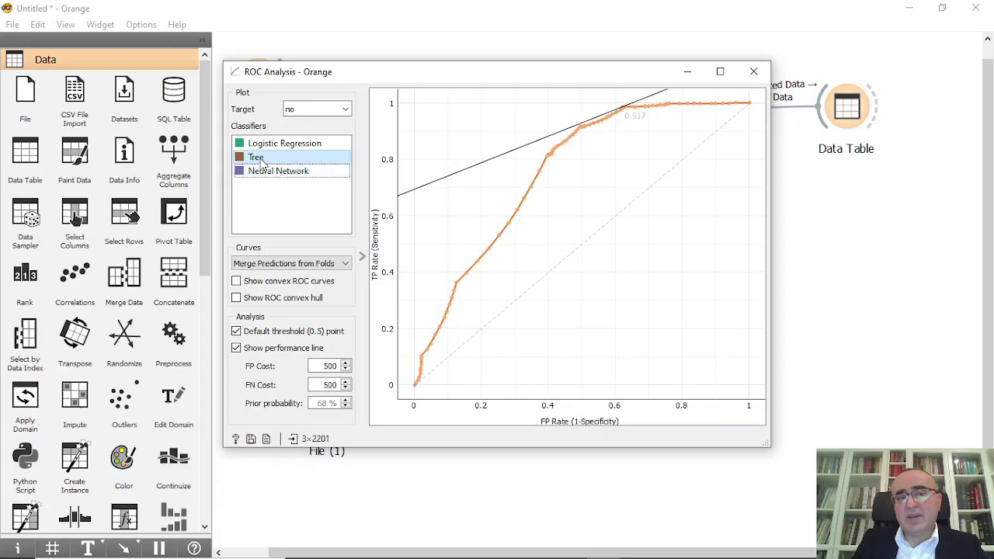
click(261, 159)
click(267, 146)
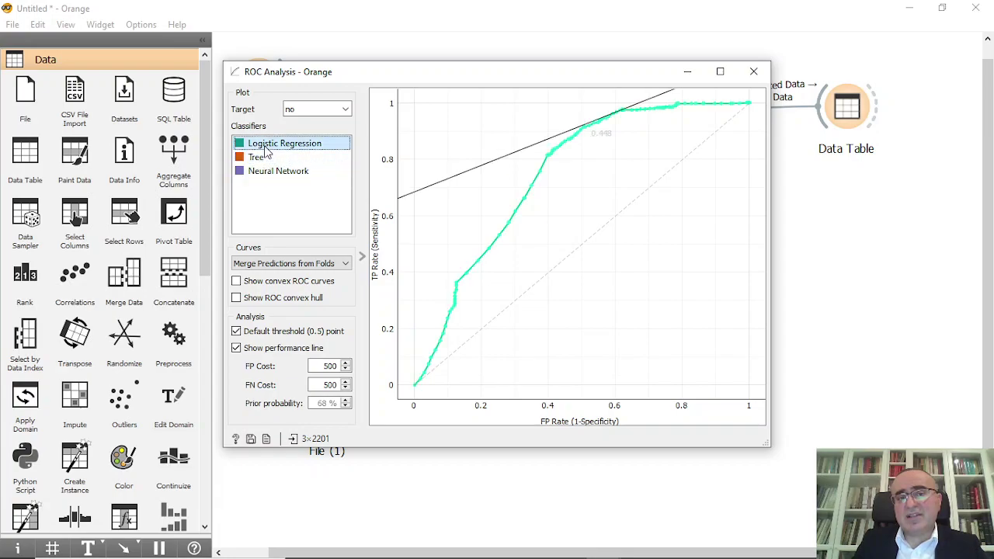
- Set the ROC Analysis target class to yes and close the plot
click(332, 109)
click(325, 138)
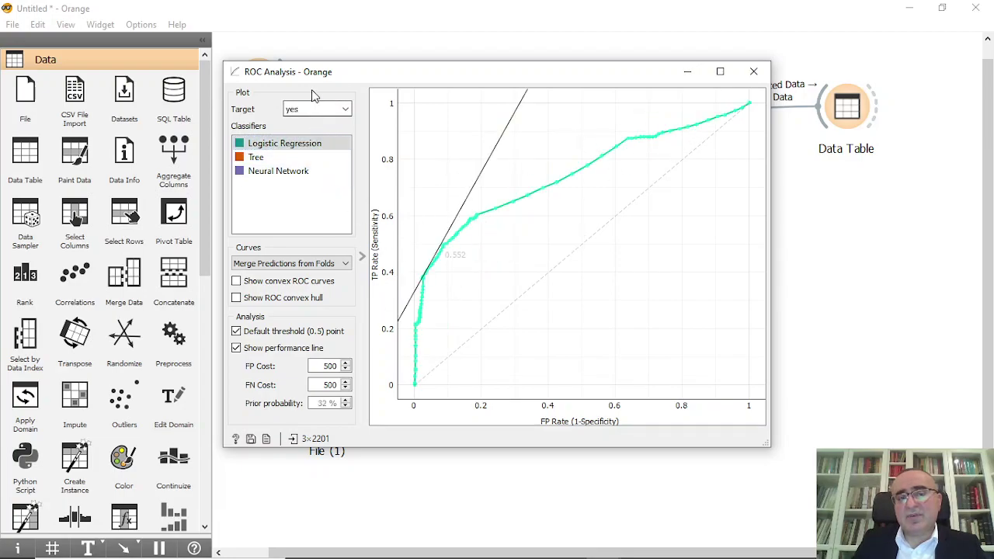
click(753, 71)
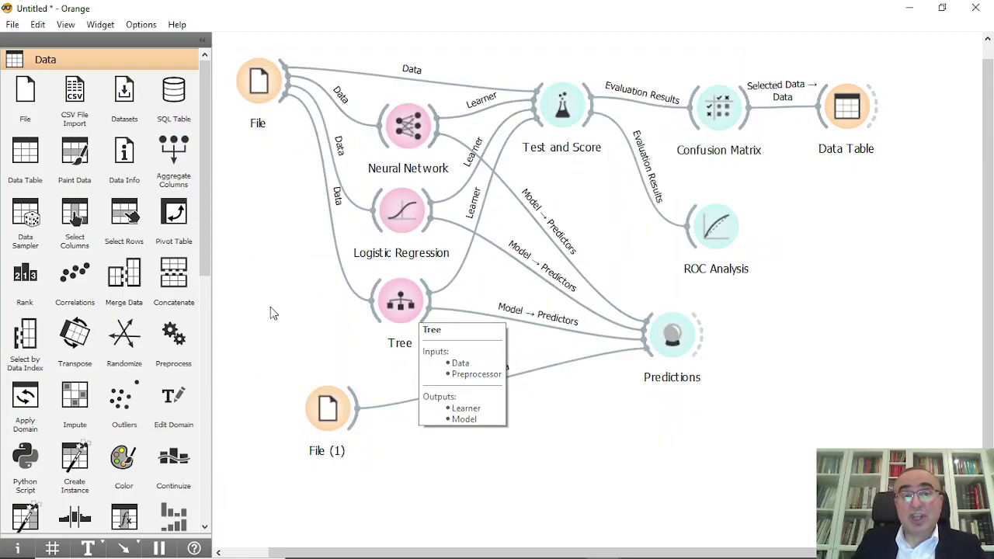
- Move File (1) left and add a Data Table fed by Predictions' output
drag(328, 410, 295, 412)
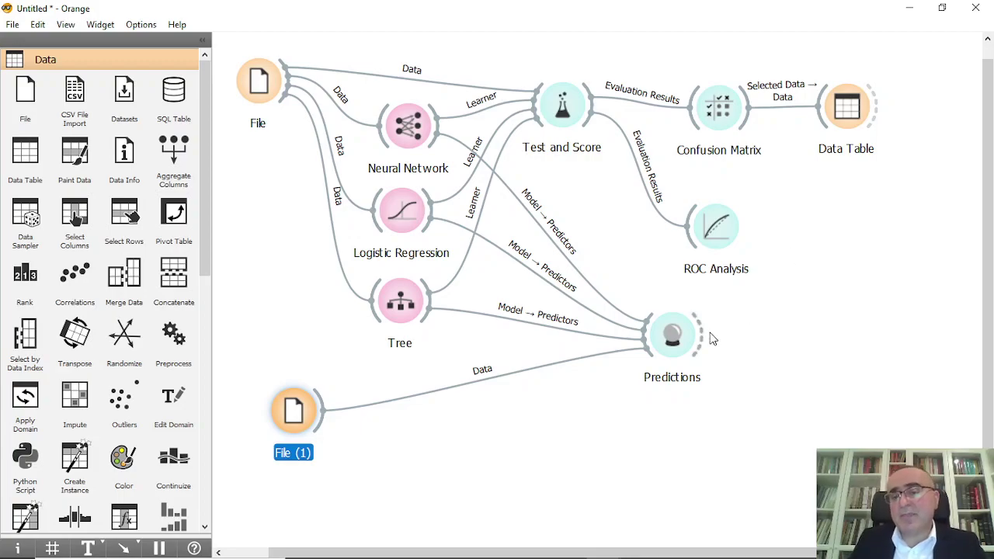
drag(705, 342, 767, 342)
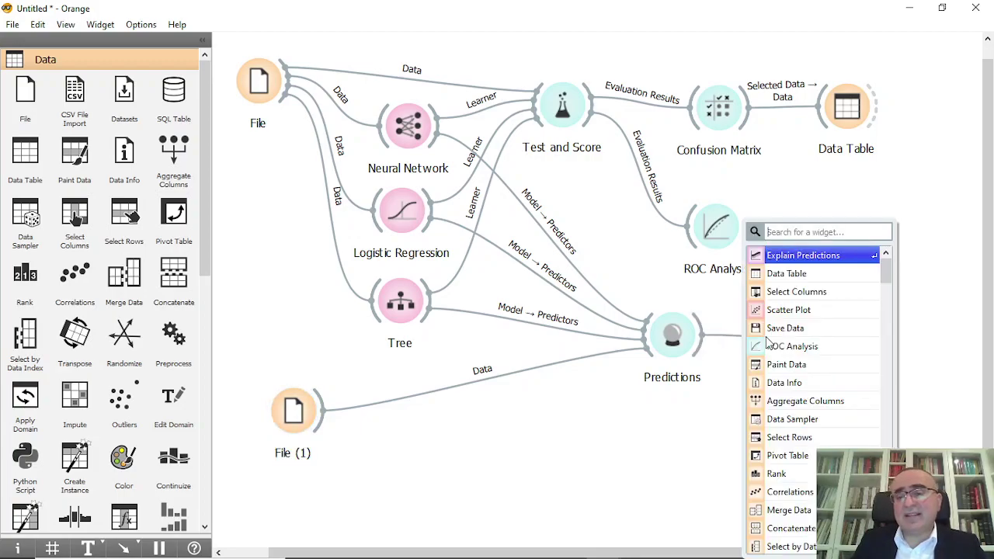
text(data)
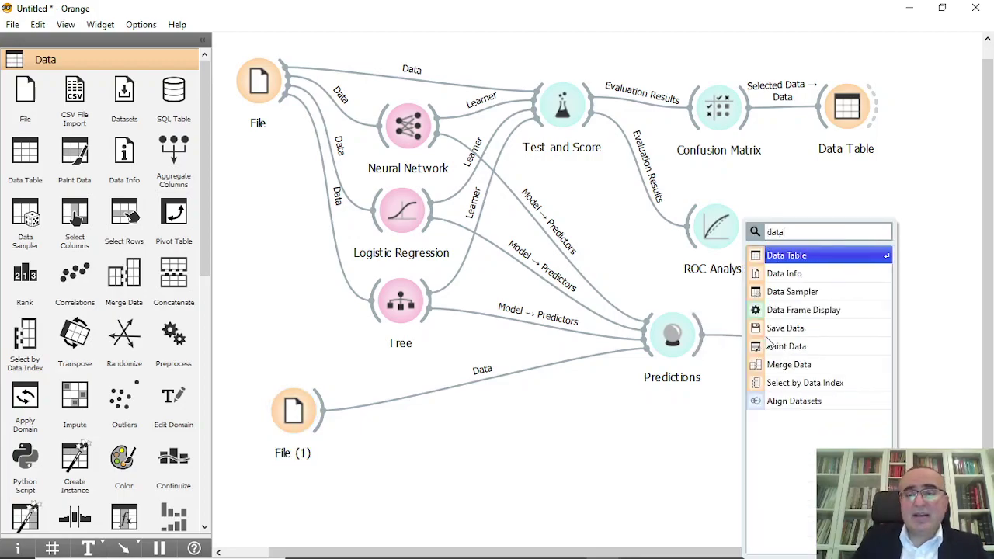
click(783, 257)
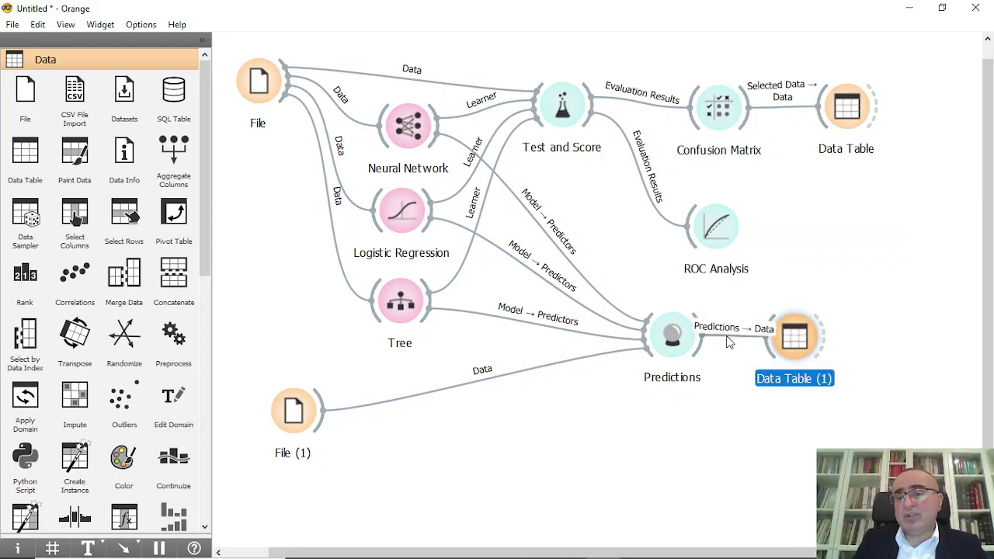
- Inspect the five predicted passengers in Predictions and in Data Table (1)
double_click(683, 338)
drag(565, 126, 583, 195)
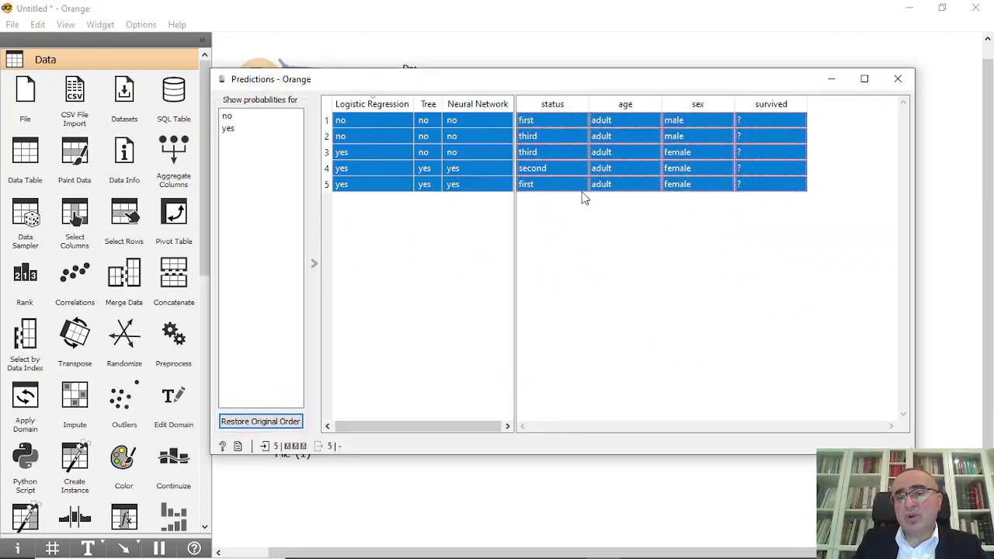
double_click(808, 340)
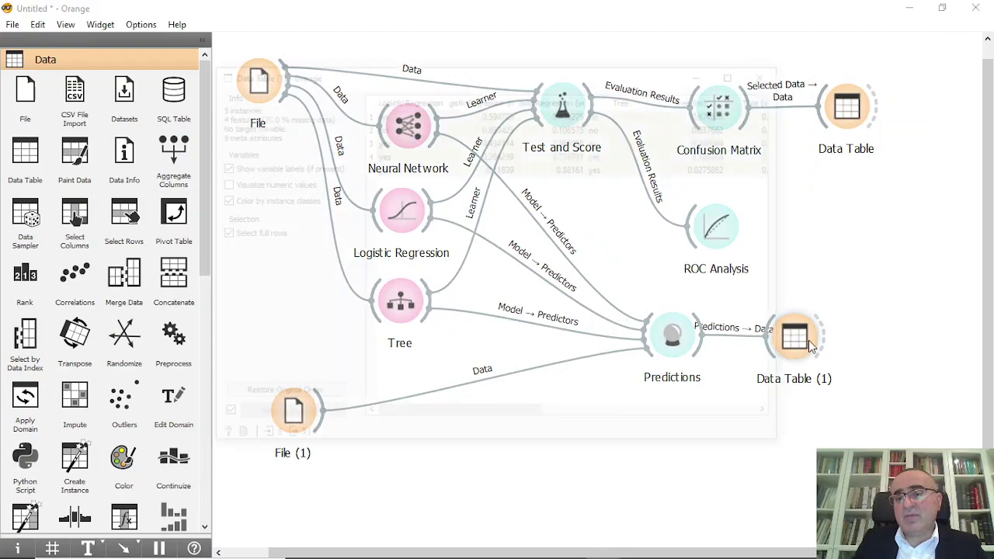
click(571, 113)
drag(571, 112, 579, 171)
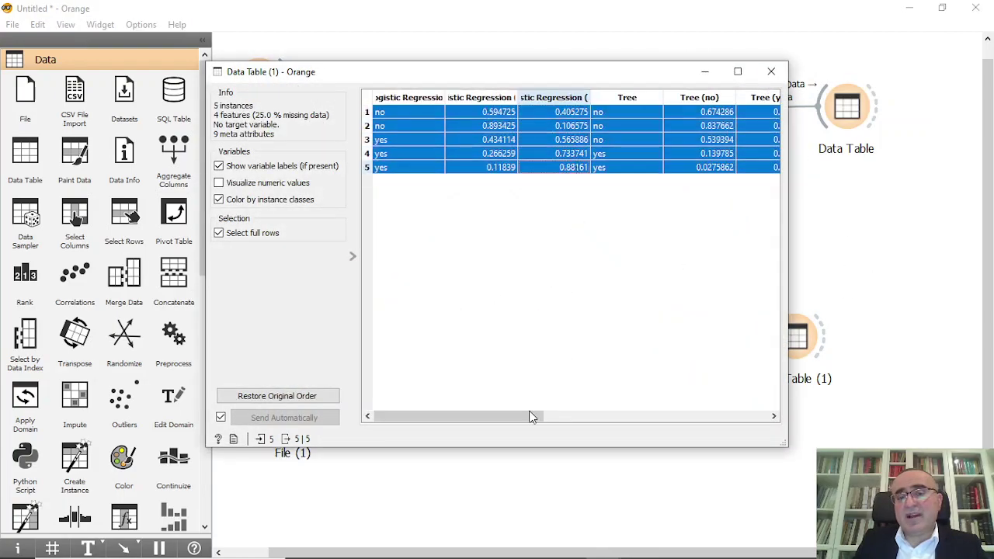
mouse_move(531, 417)
mouse_down()
mouse_move(761, 420)
mouse_move(528, 420)
mouse_up()
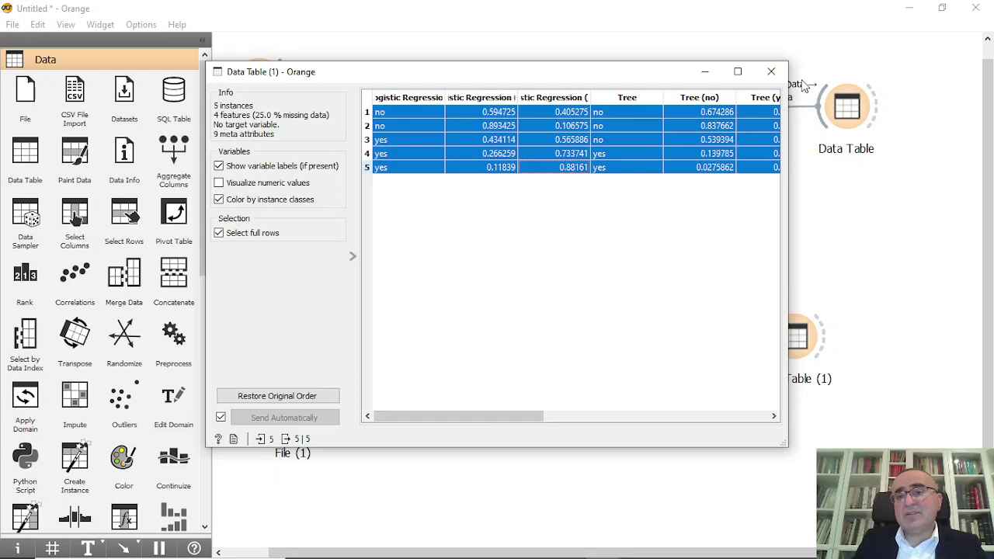
- Close Data Table (1) and add a Save Data widget after it
click(771, 73)
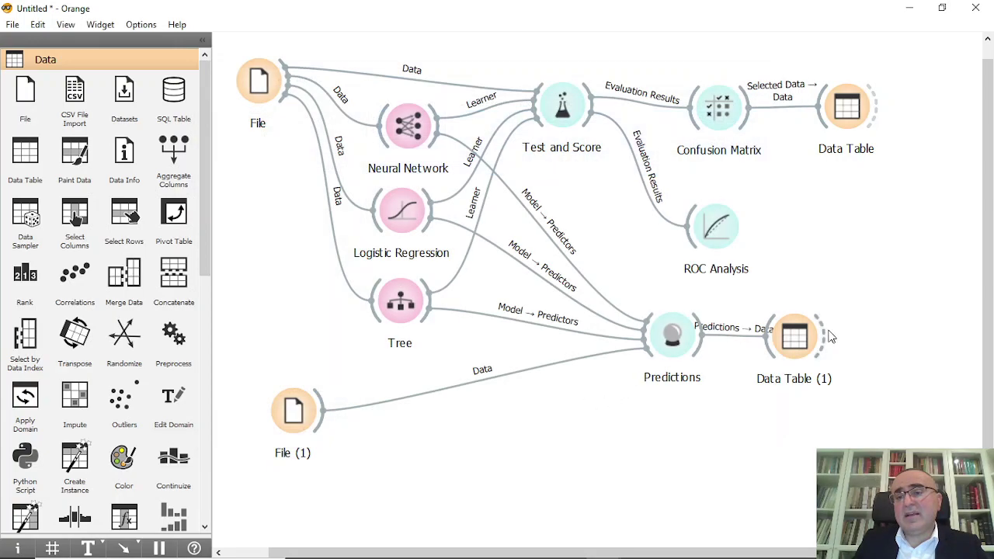
drag(893, 329, 893, 330)
text(s)
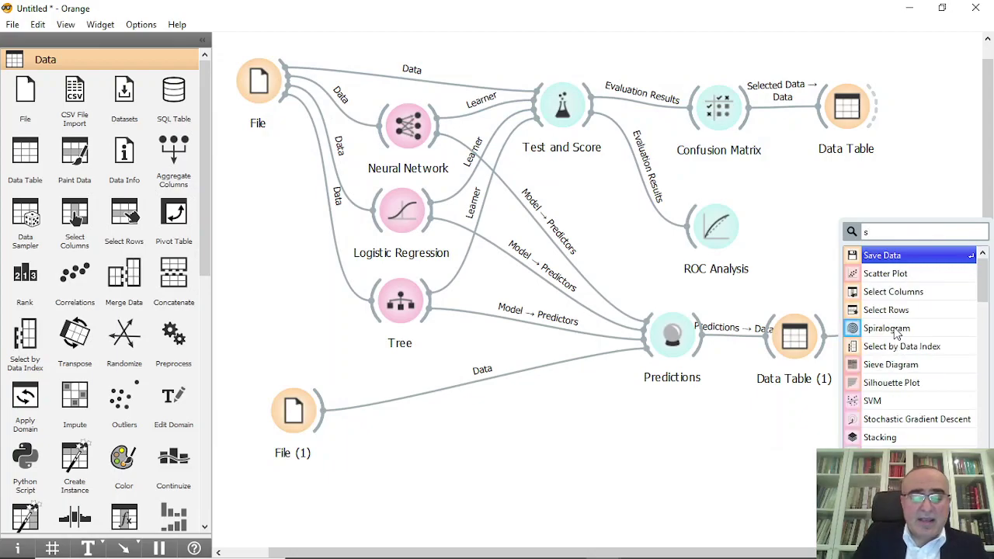
text(a)
key(Escape)
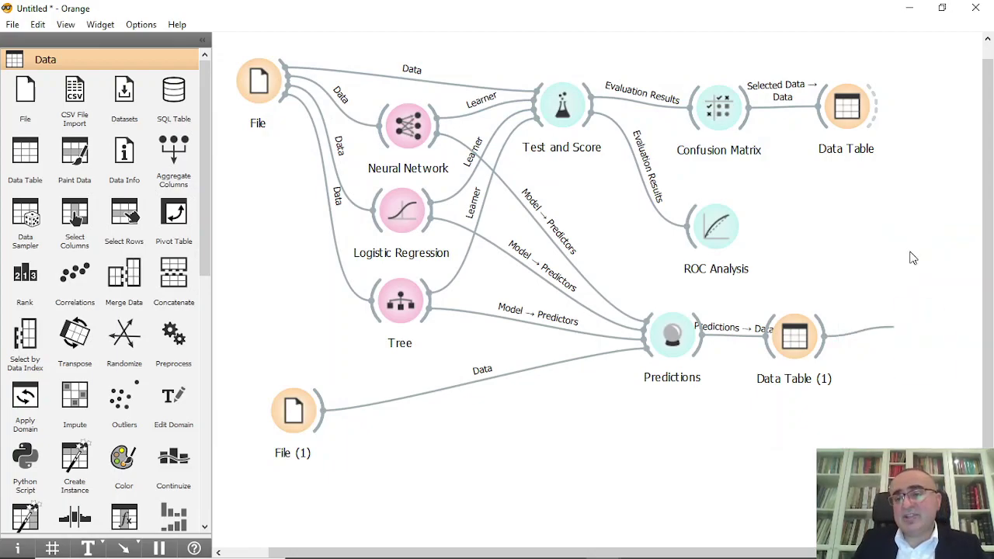
- Check the Save Data 'Save as' dialog's available export file formats, then dismiss it
double_click(932, 333)
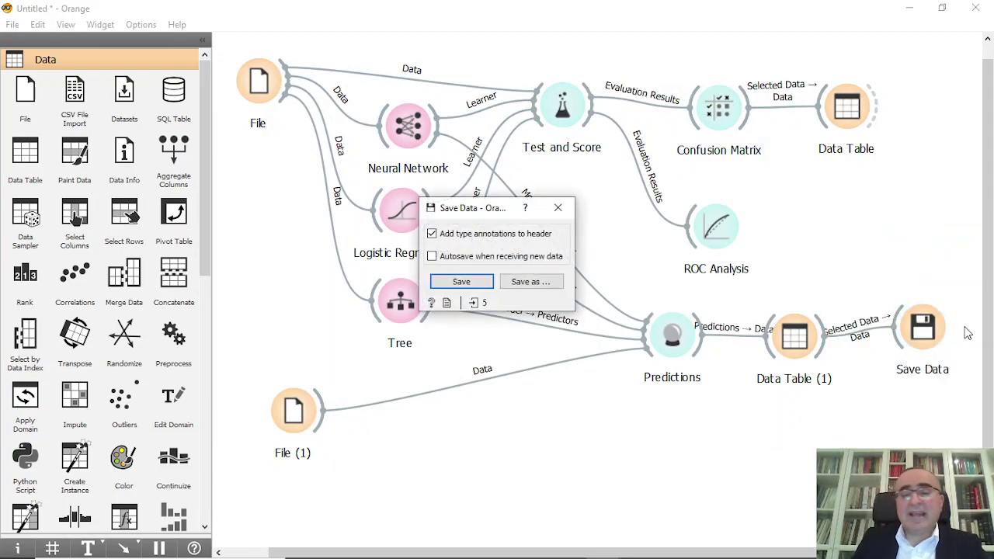
click(555, 282)
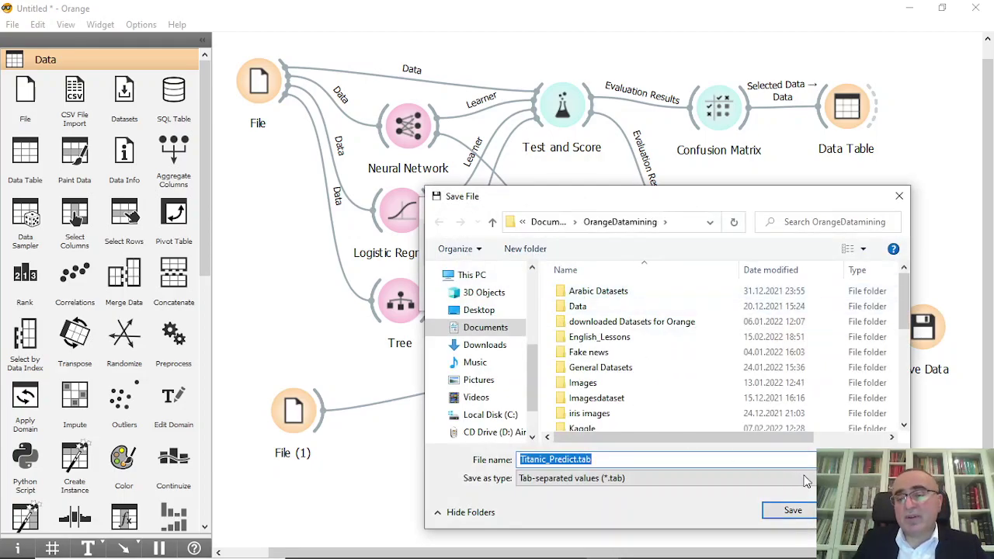
click(697, 477)
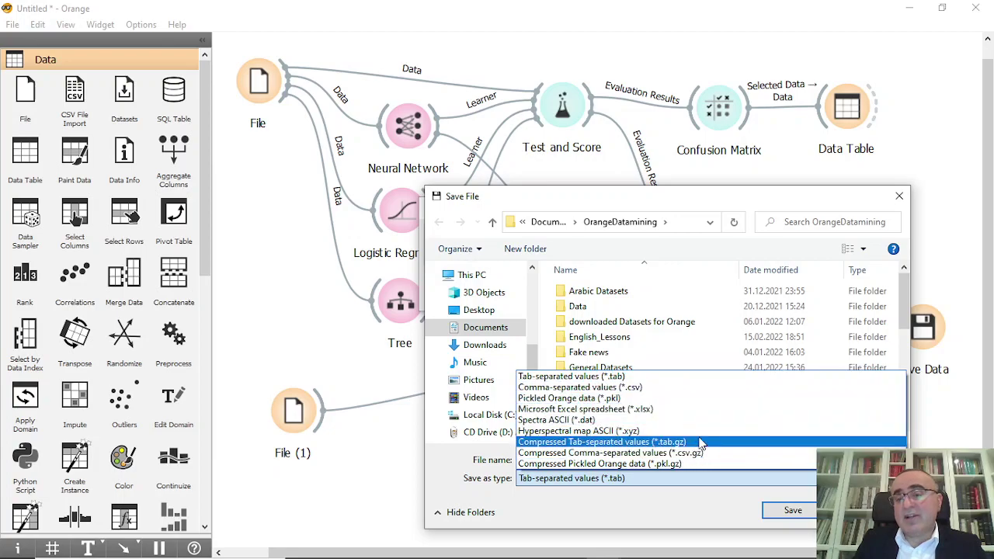
key(Escape)
key(Escape)
key(Escape)
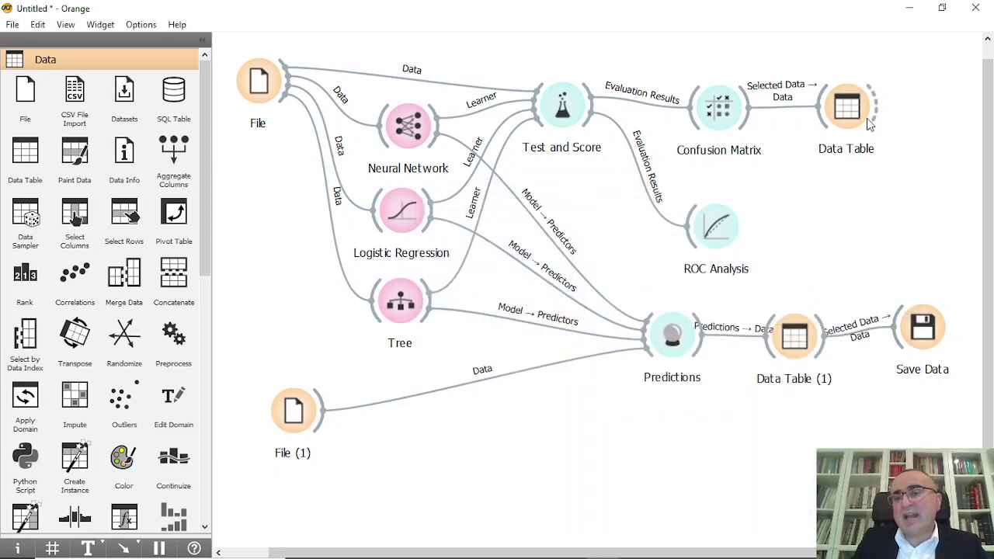
- Add a Save Data (1) widget after the top Data Table using the 'sa' search
drag(878, 106, 923, 104)
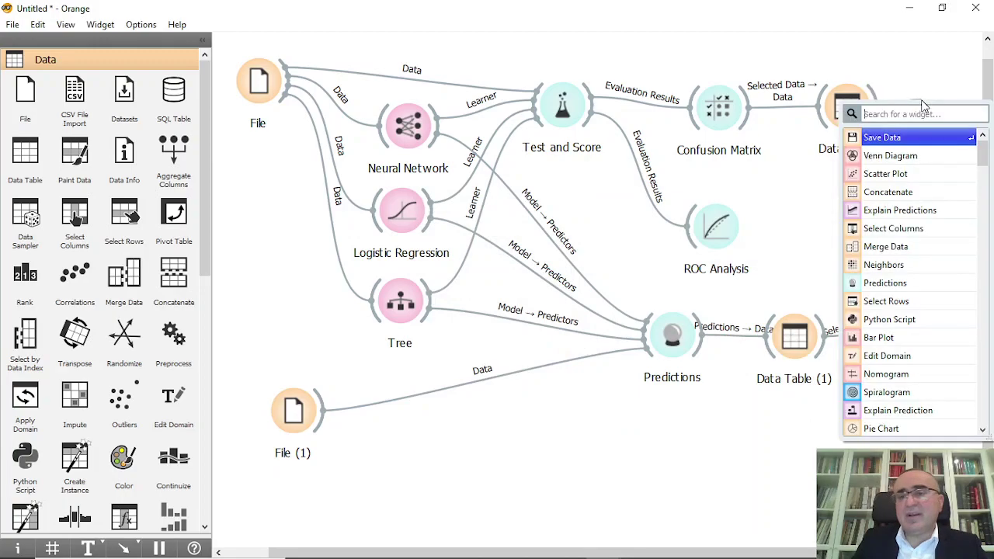
text(dat)
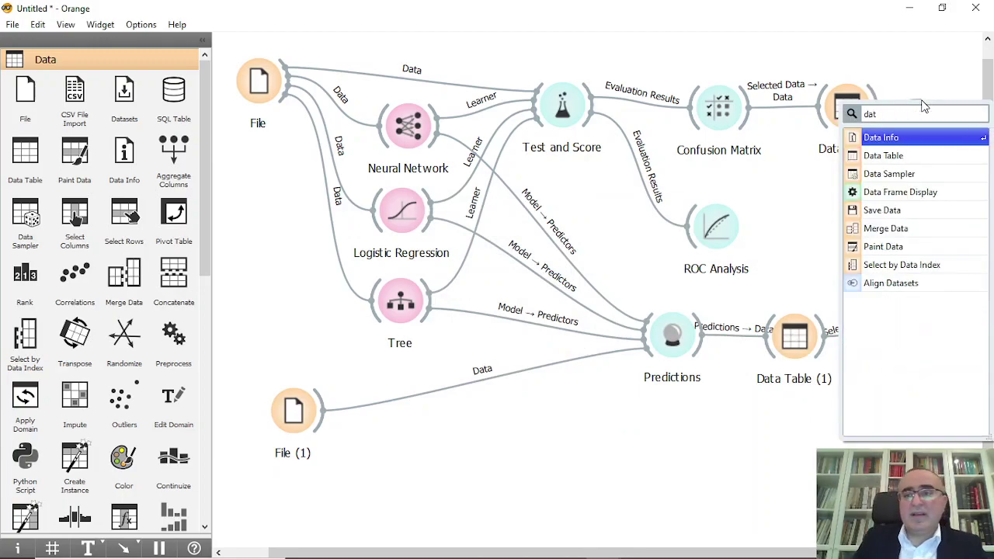
key(BackSpace)
key(BackSpace)
key(BackSpace)
text(sa)
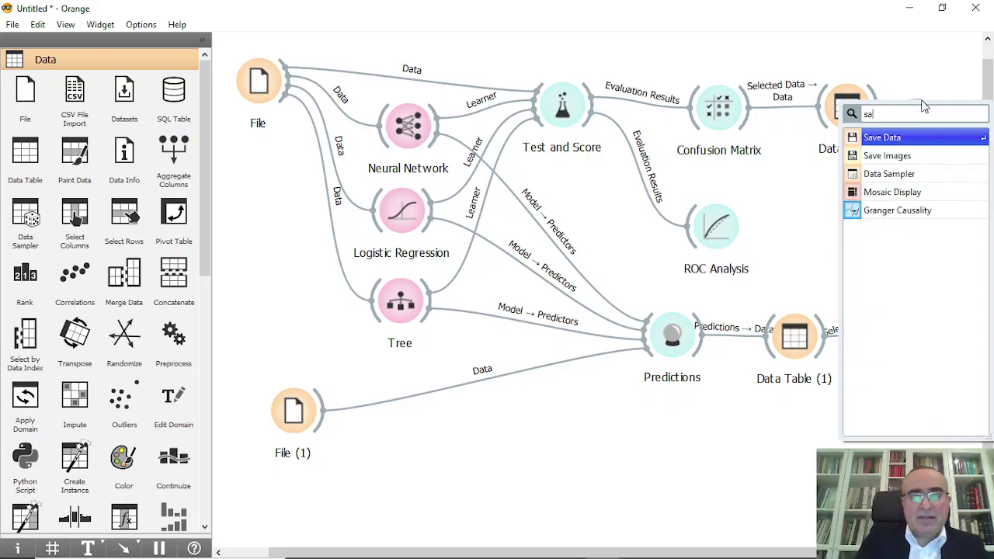
click(915, 136)
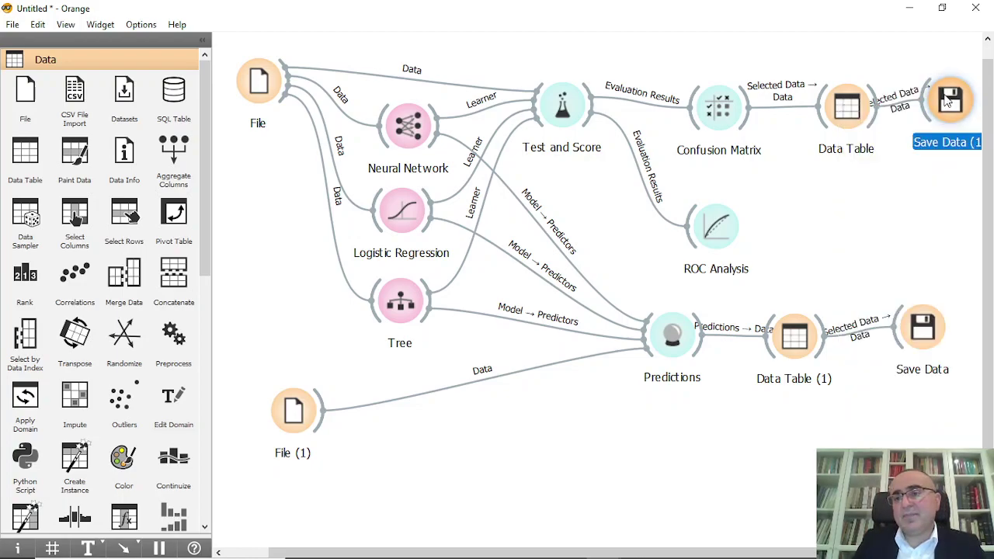
- Sort the top Data Table by Logistic Regression prediction, select rows 1–16, then reopen Confusion Matrix
double_click(829, 114)
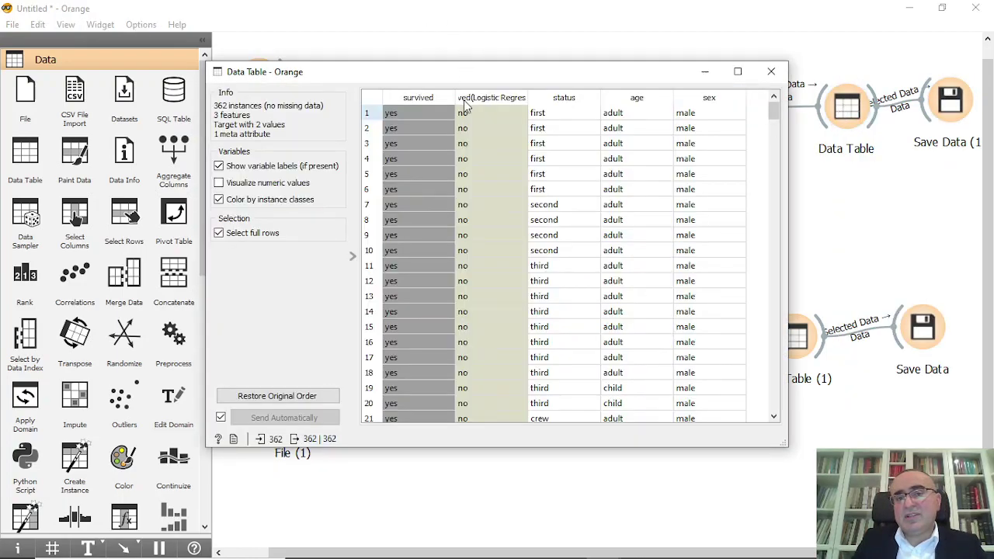
click(464, 101)
drag(424, 117, 454, 355)
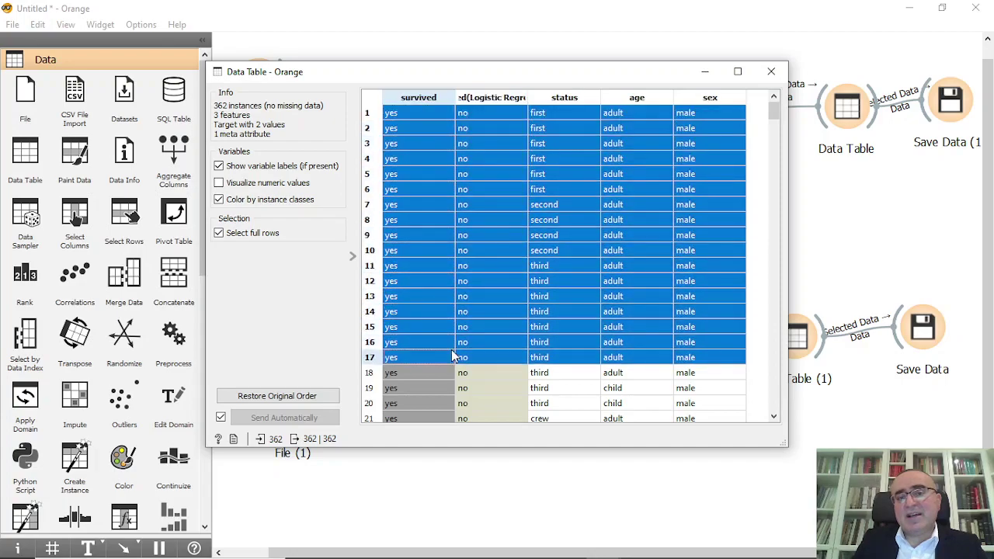
click(771, 71)
double_click(721, 107)
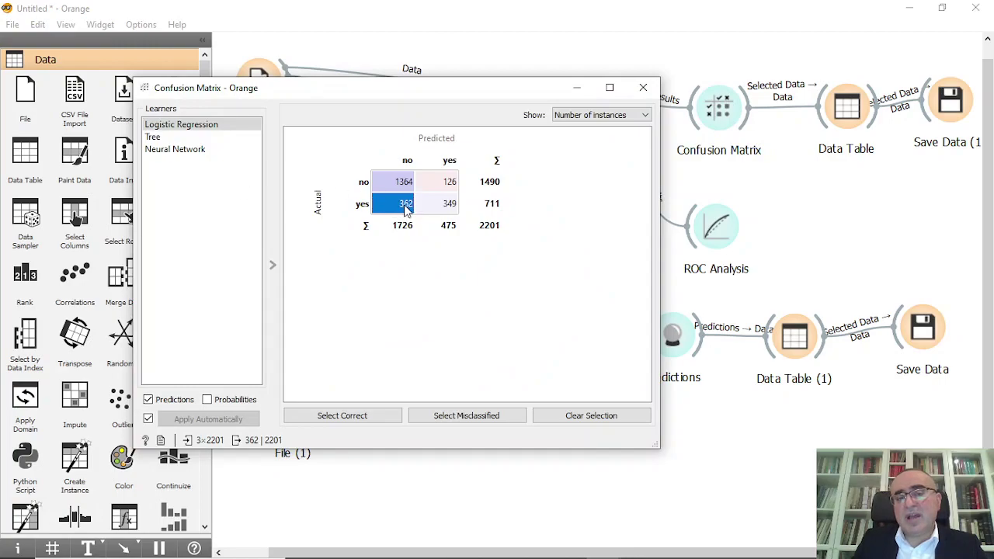
- Select both Predicted 'yes' Confusion Matrix cells and confirm the Data Table receives 475 rows
drag(398, 184, 448, 191)
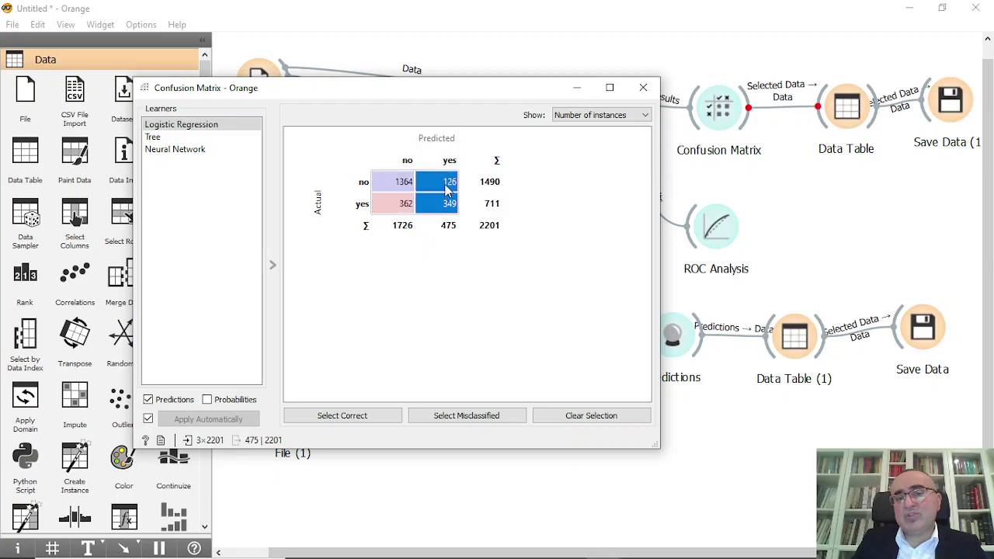
double_click(959, 93)
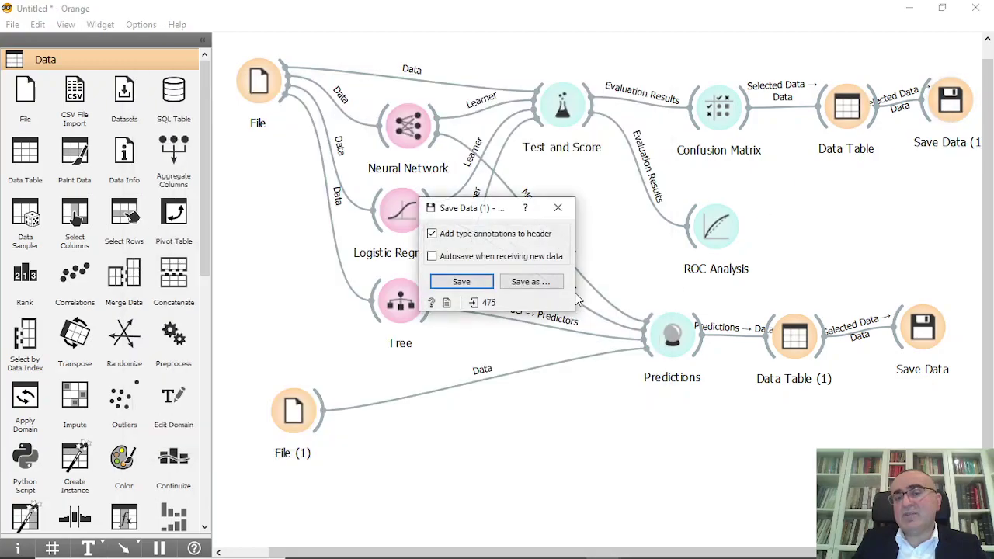
click(581, 299)
double_click(847, 108)
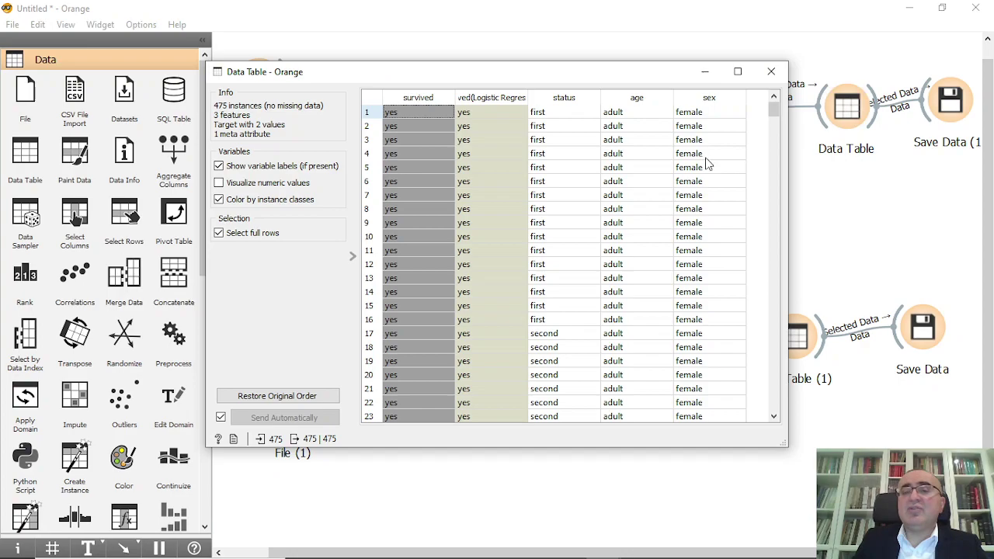
click(823, 187)
click(949, 116)
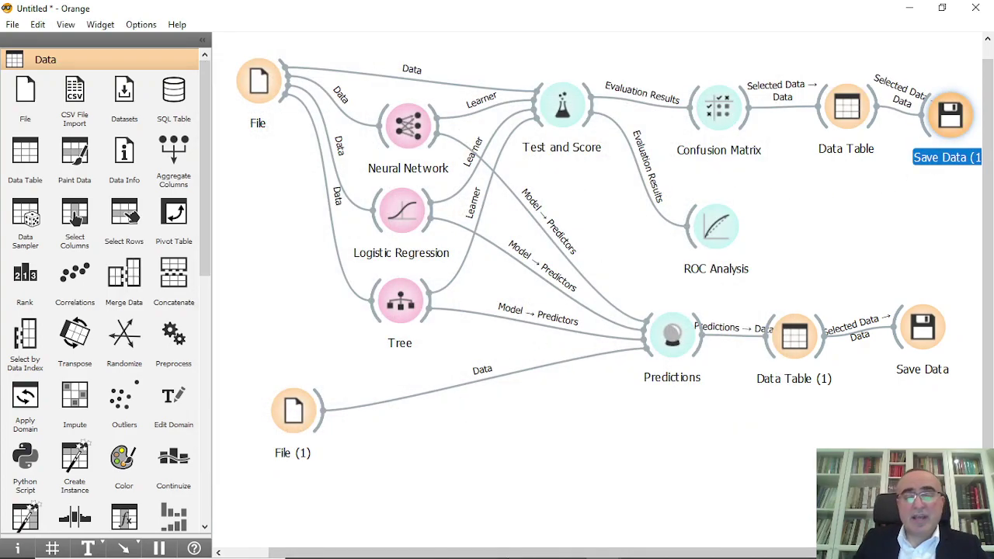
- Switch to PowerPoint and show slide 3, the 'End of the lesson – Thank You' slide
click(673, 544)
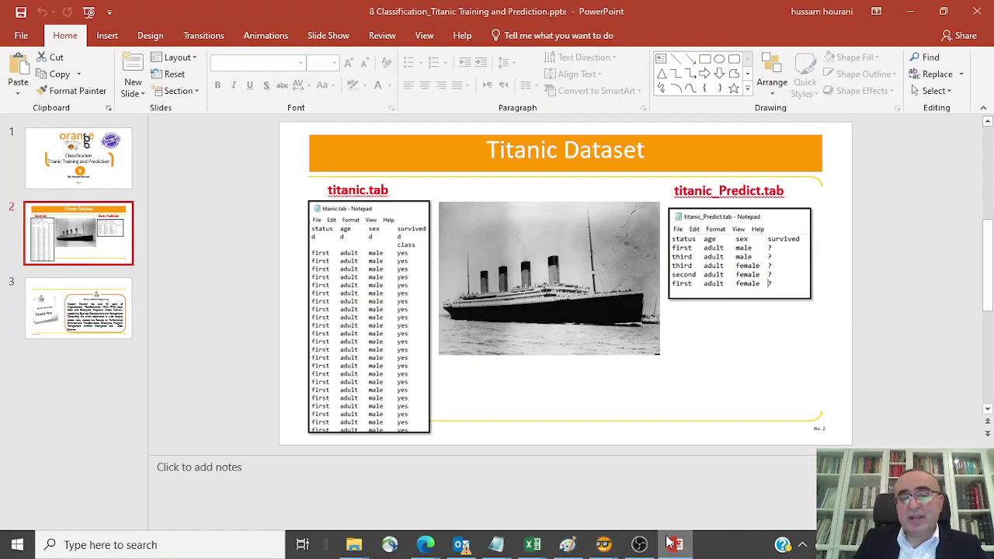
click(124, 289)
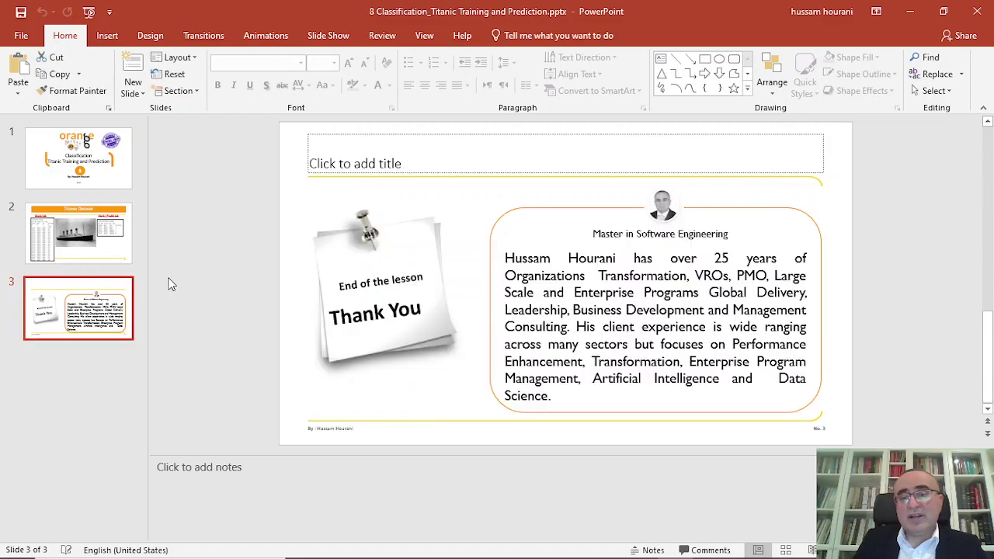